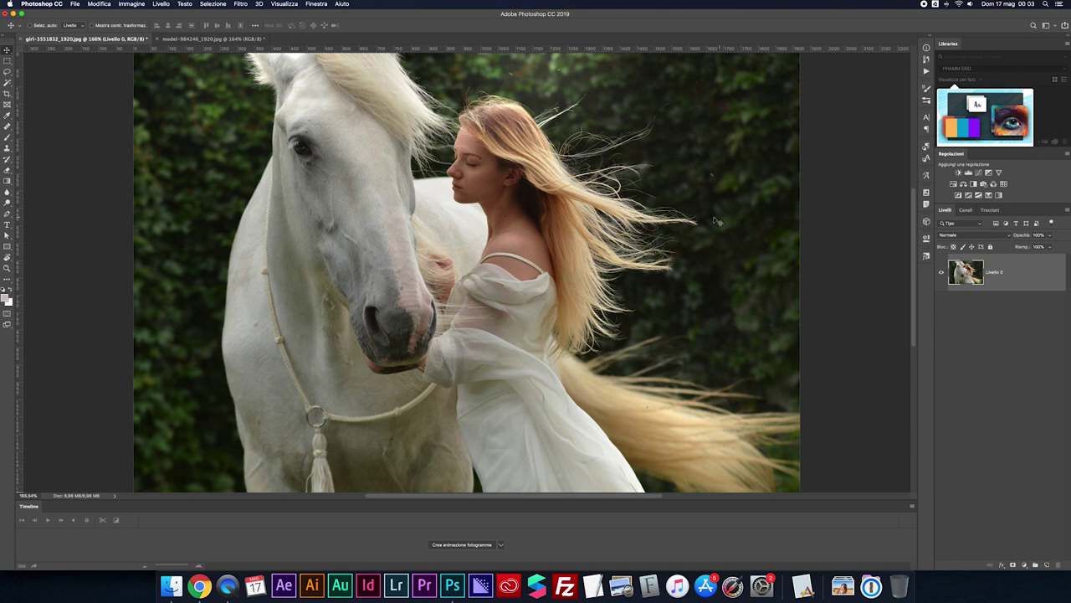
Step: Zoom with Ctrl+1 so the full girl-and-horse photo fits the window
scroll(379, 121, up, 1)
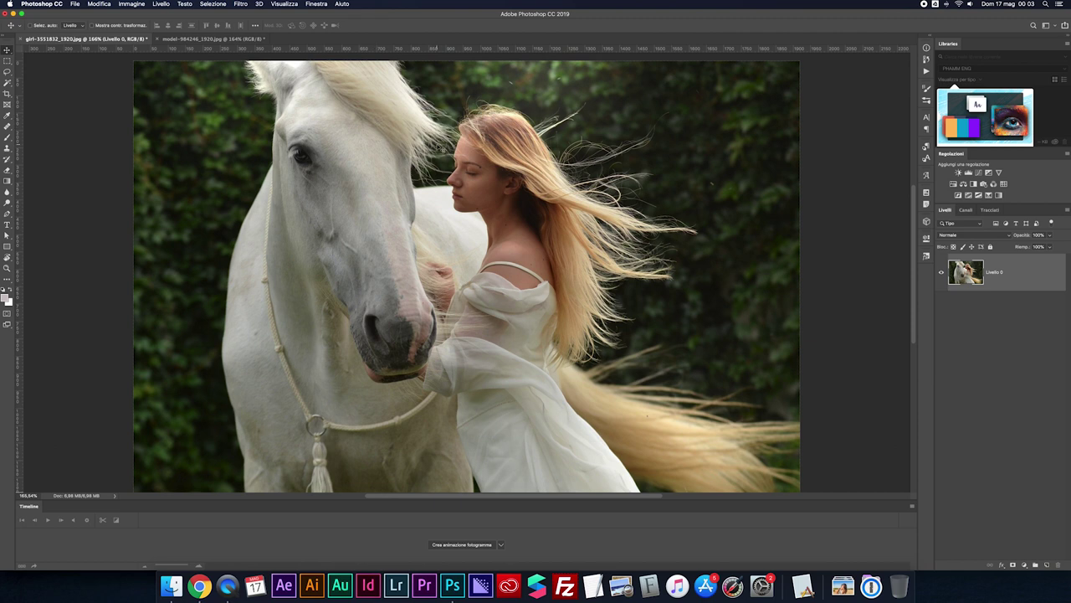
key(ctrl+1)
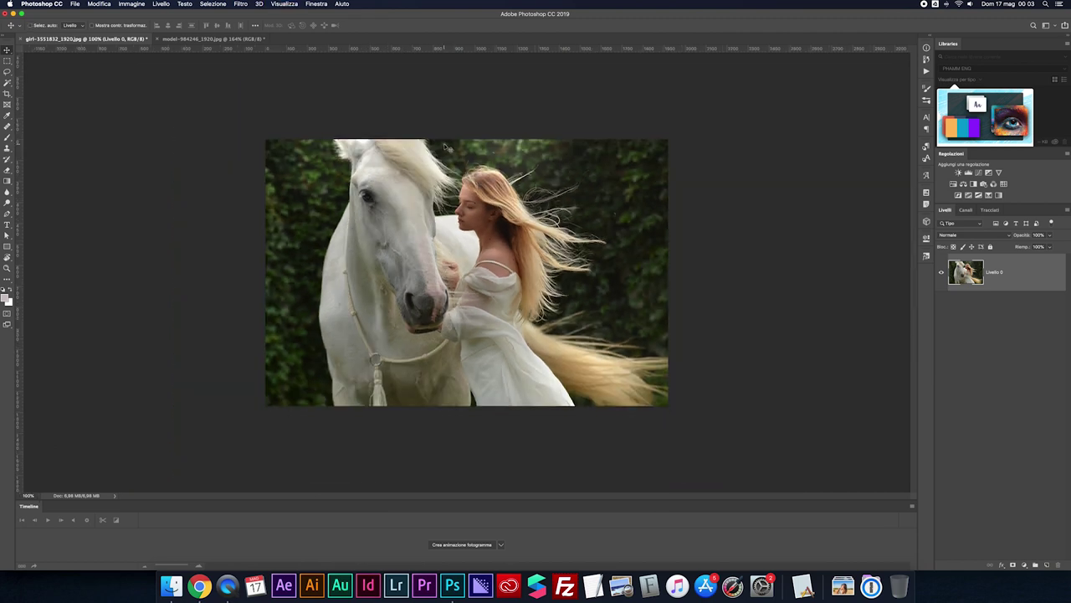
Step: Run Select > Subject, then add rectangles around the horse's eye and nostril areas
click(216, 5)
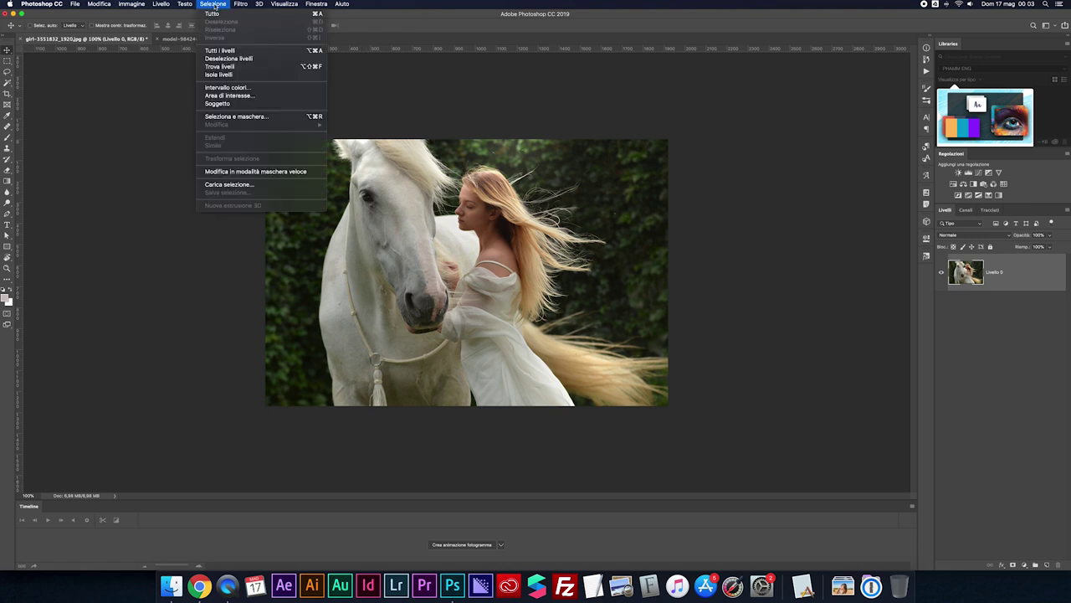
click(219, 104)
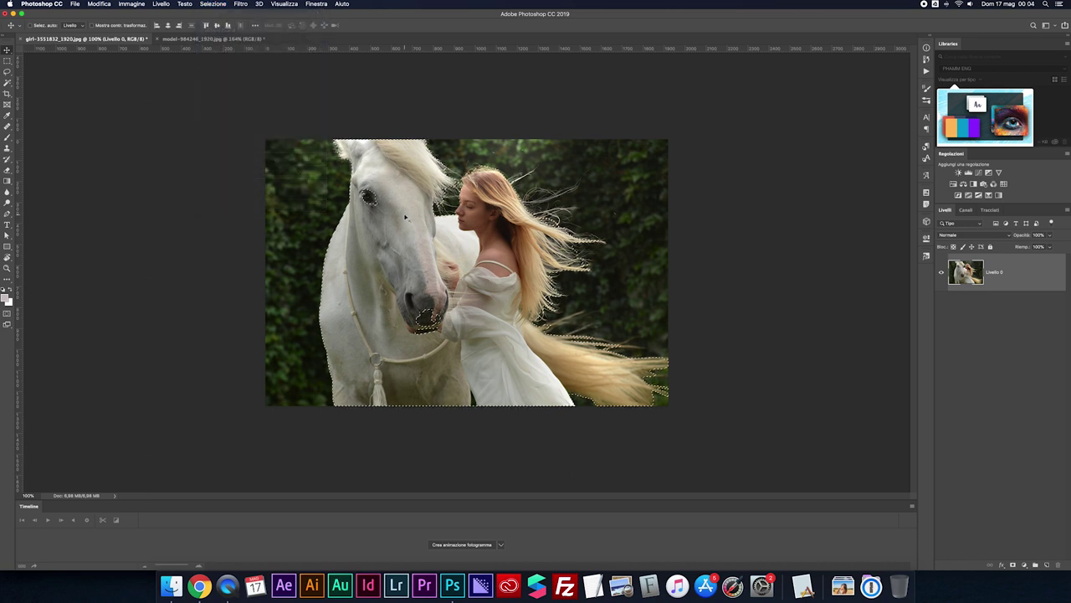
key(m)
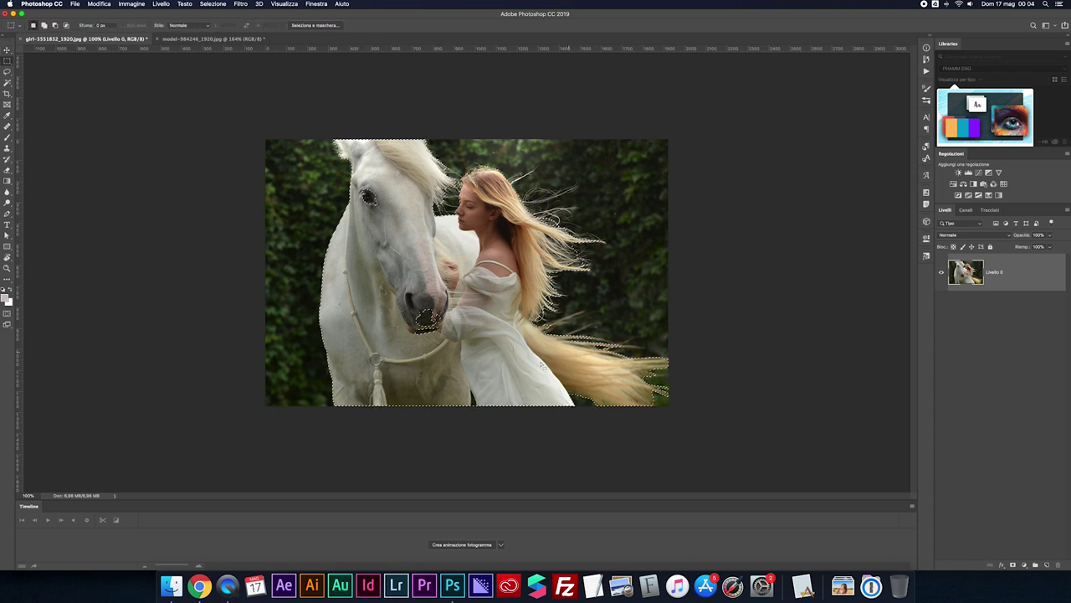
drag(350, 177, 410, 211)
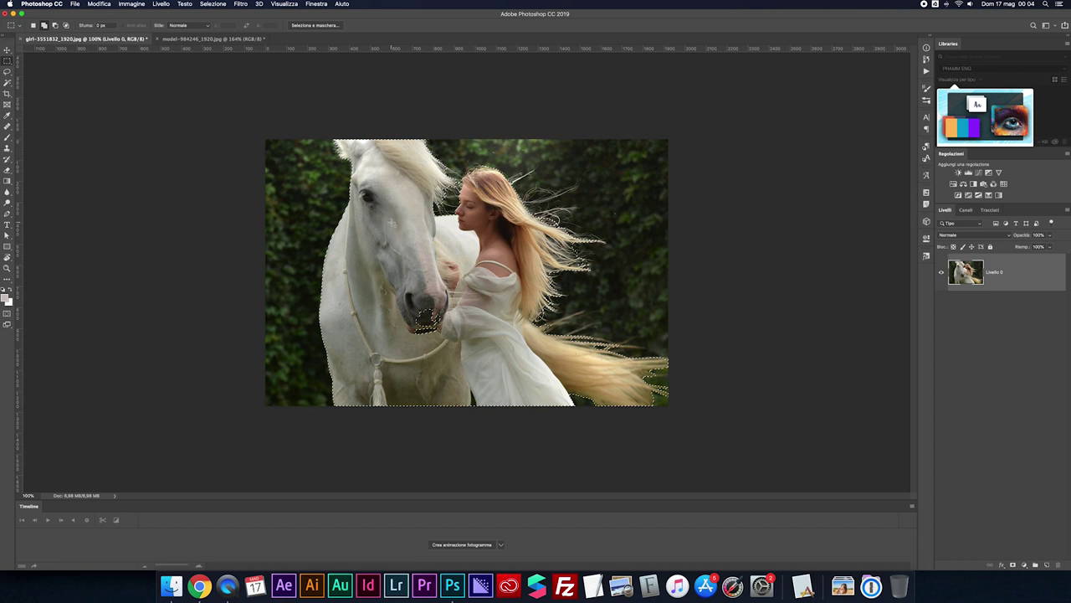
drag(411, 311, 456, 345)
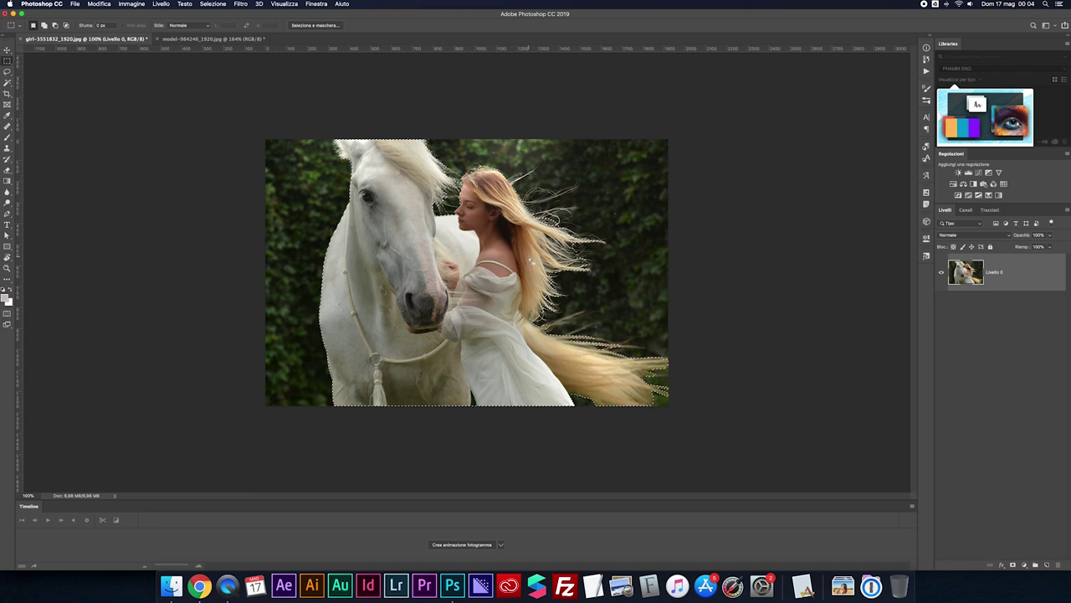
Step: In Select and Mask, use the Black & White view and set edge Radius to 250 px
click(316, 26)
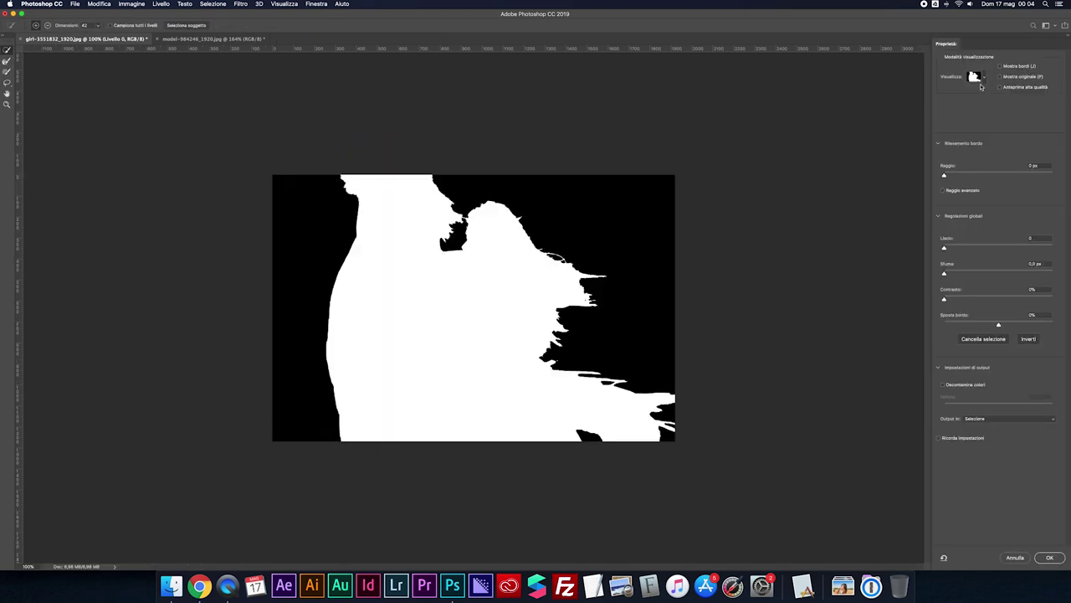
click(981, 82)
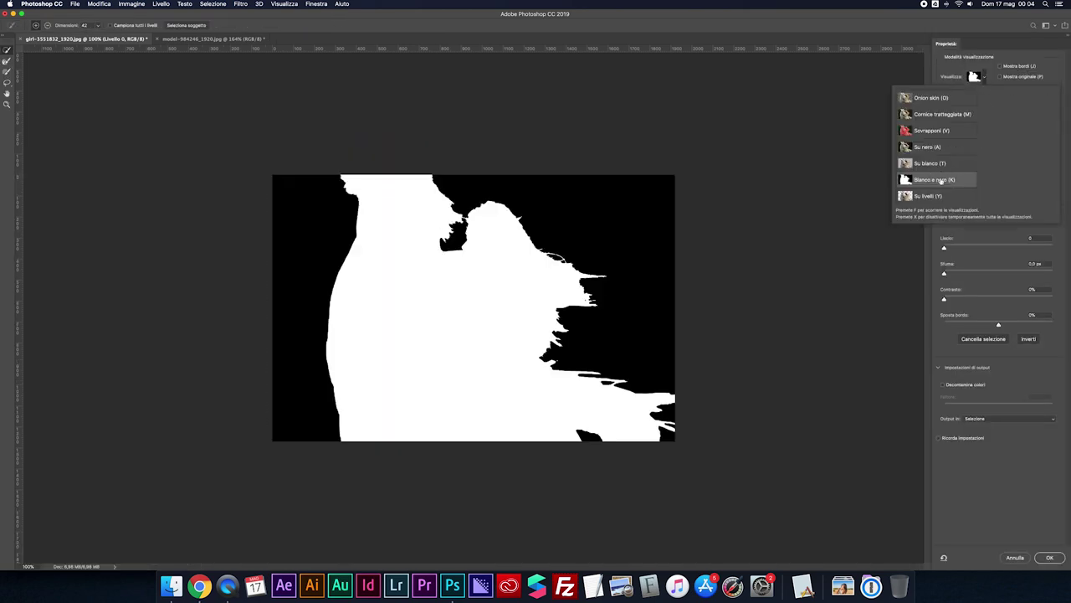
click(955, 66)
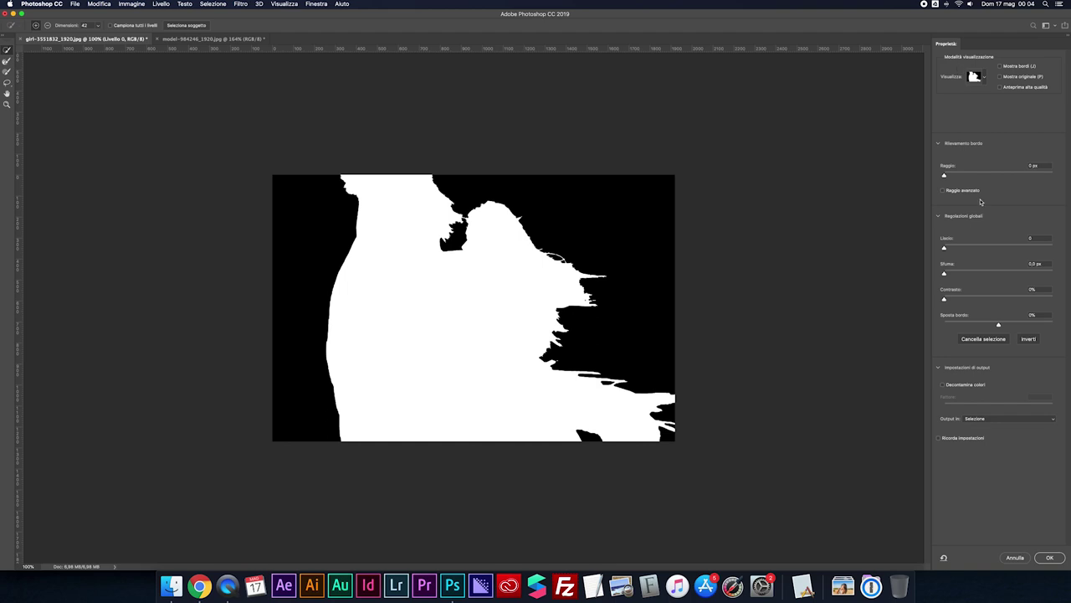
drag(945, 177, 1052, 176)
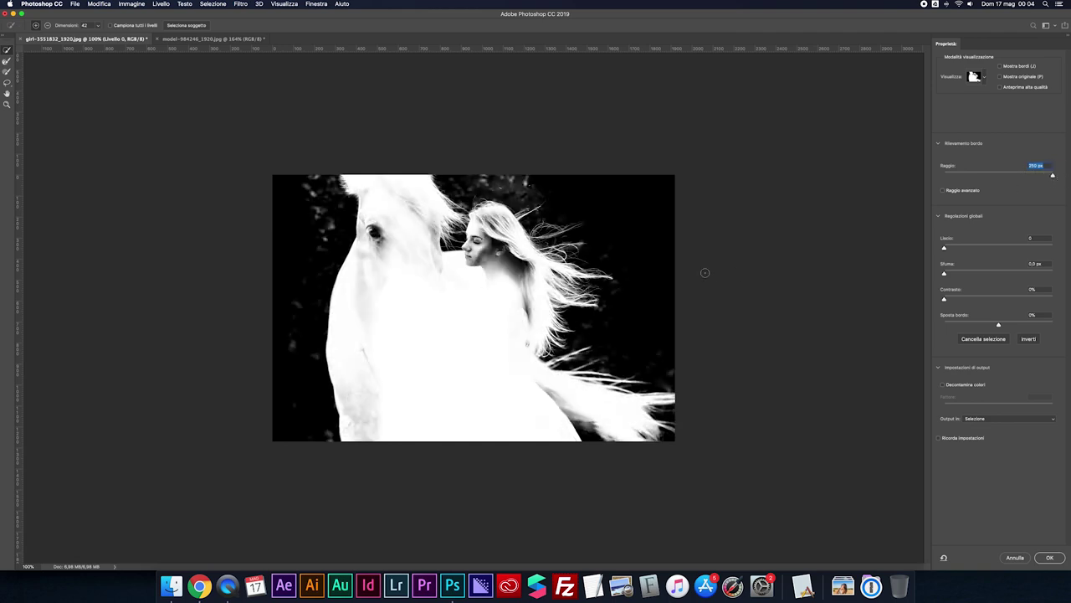
key(super+plus)
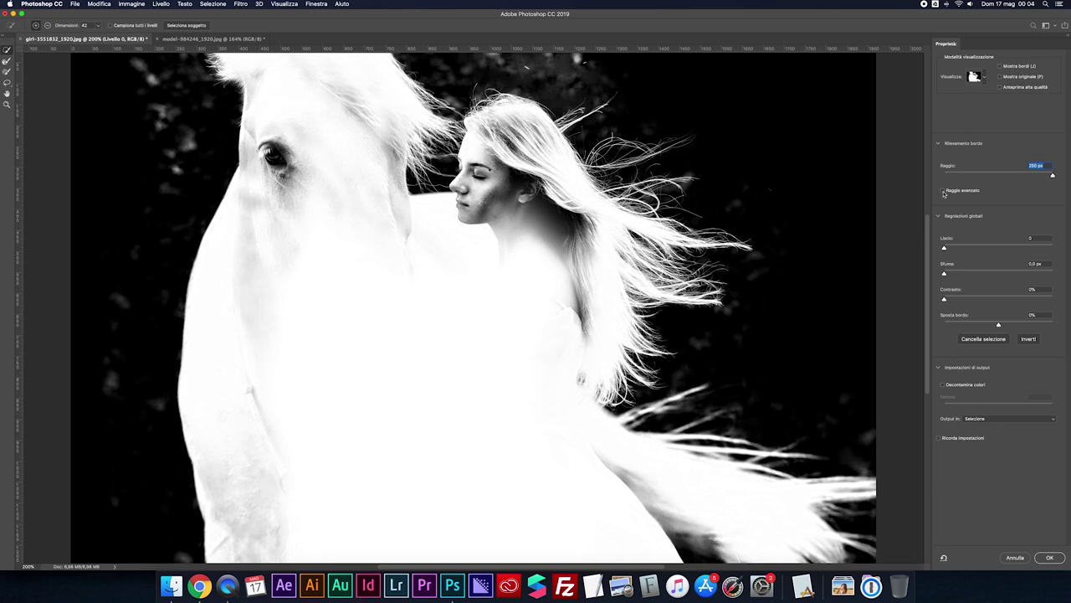
Step: Enable Smart Radius and brush the girl's hair and the horse's mane edges
click(943, 191)
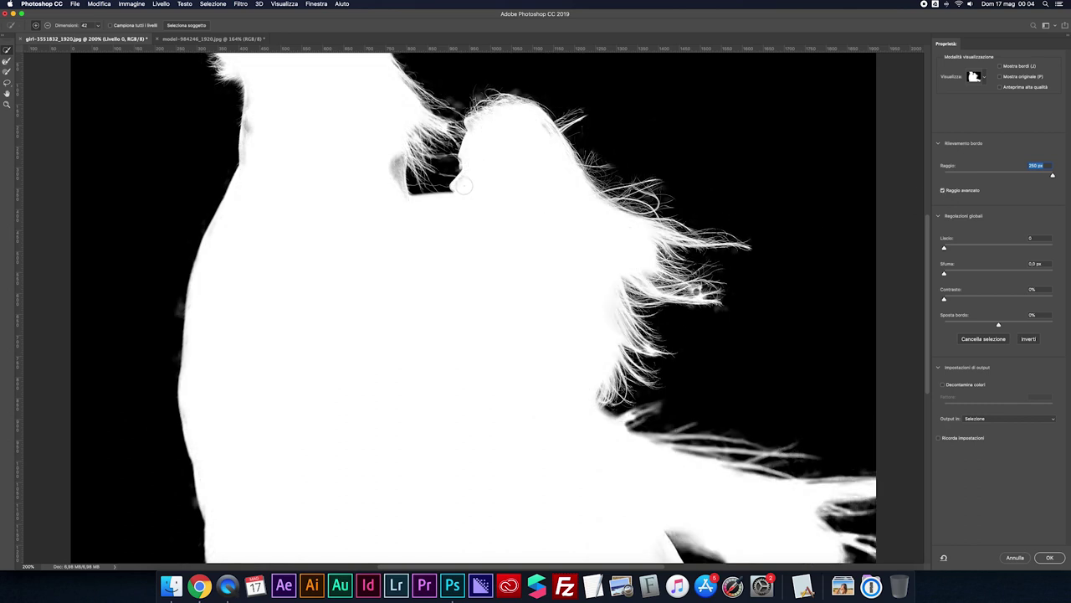
drag(462, 186, 442, 204)
click(391, 172)
drag(395, 181, 398, 196)
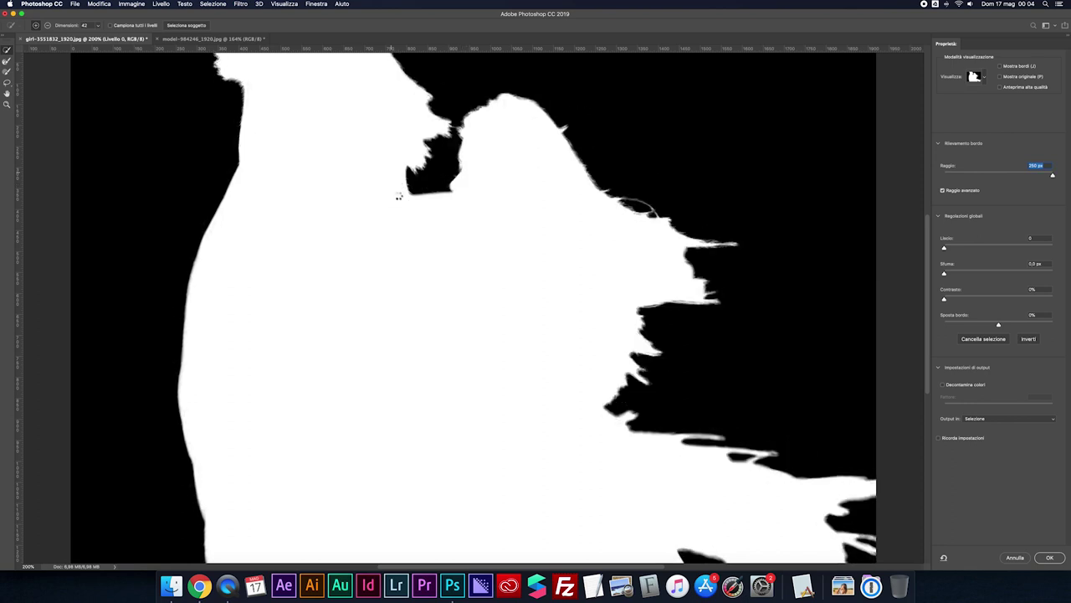
click(400, 197)
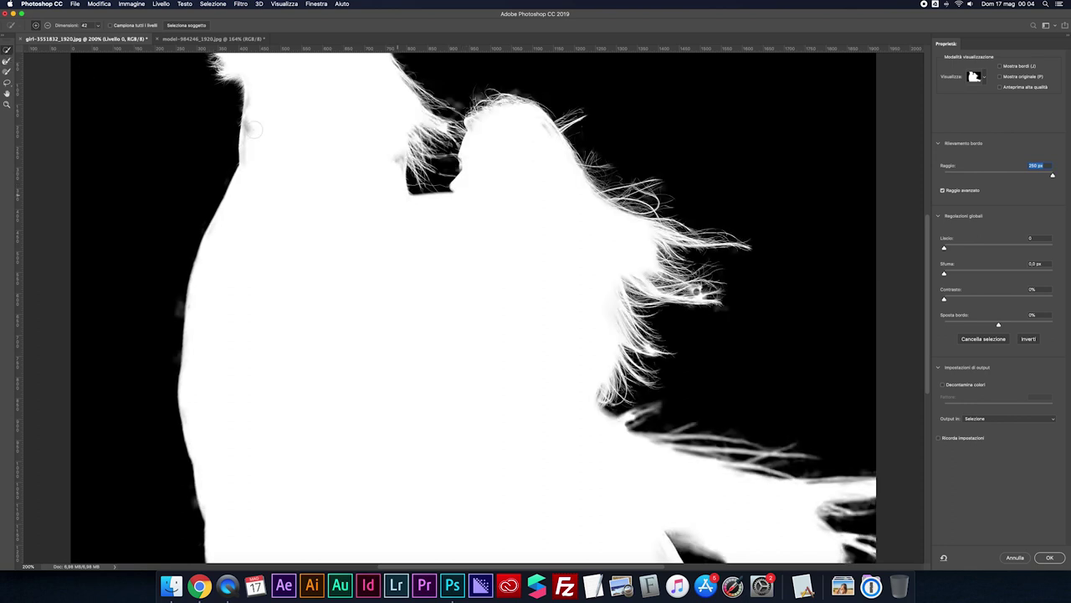
click(300, 136)
click(249, 132)
click(254, 108)
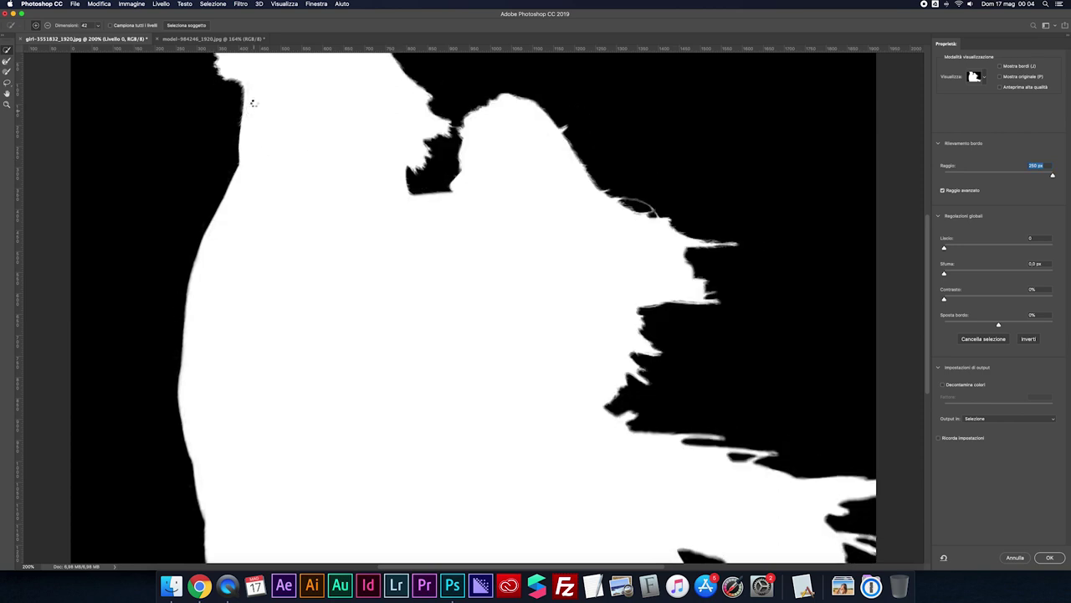
Step: Refine the horse's head and flowing hair edges, decontaminate colours, and output a new masked layer
click(253, 104)
click(251, 127)
click(251, 152)
click(251, 164)
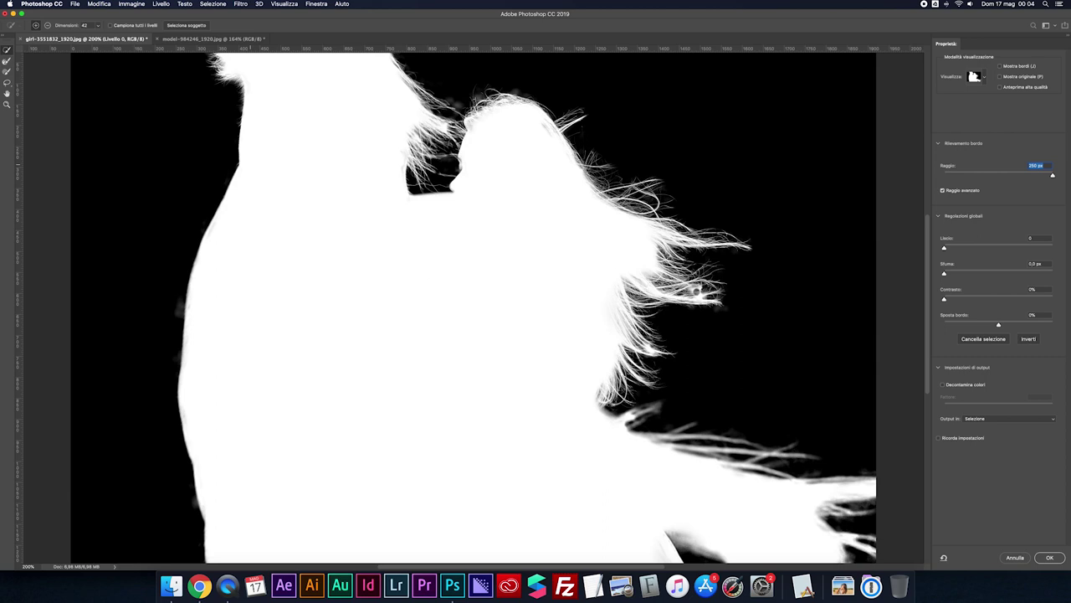
click(482, 124)
mouse_move(545, 131)
mouse_down()
mouse_move(543, 165)
mouse_move(568, 217)
mouse_up()
click(943, 384)
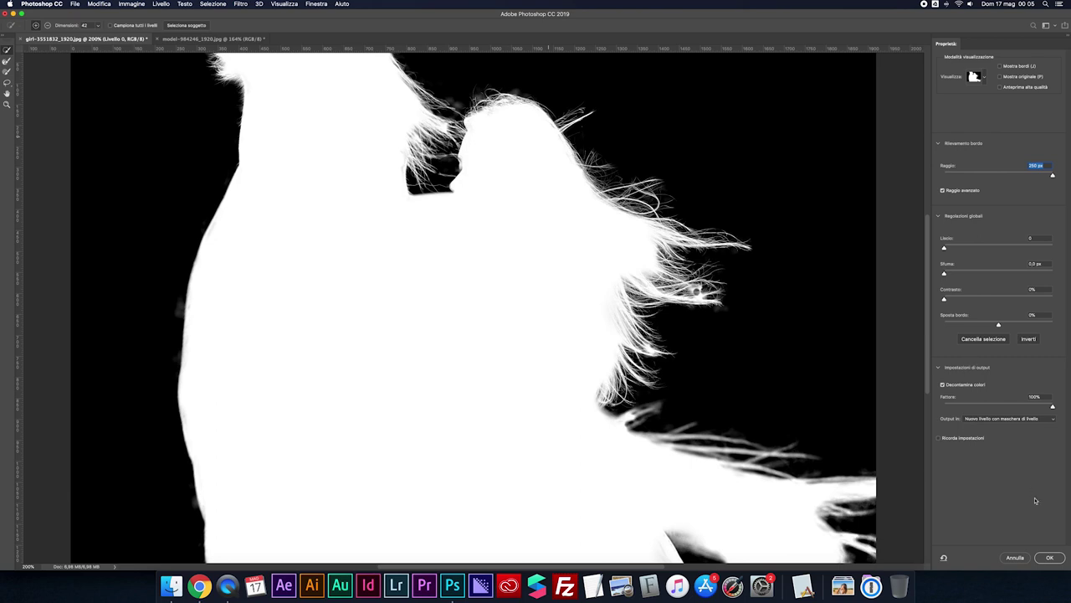
click(1047, 557)
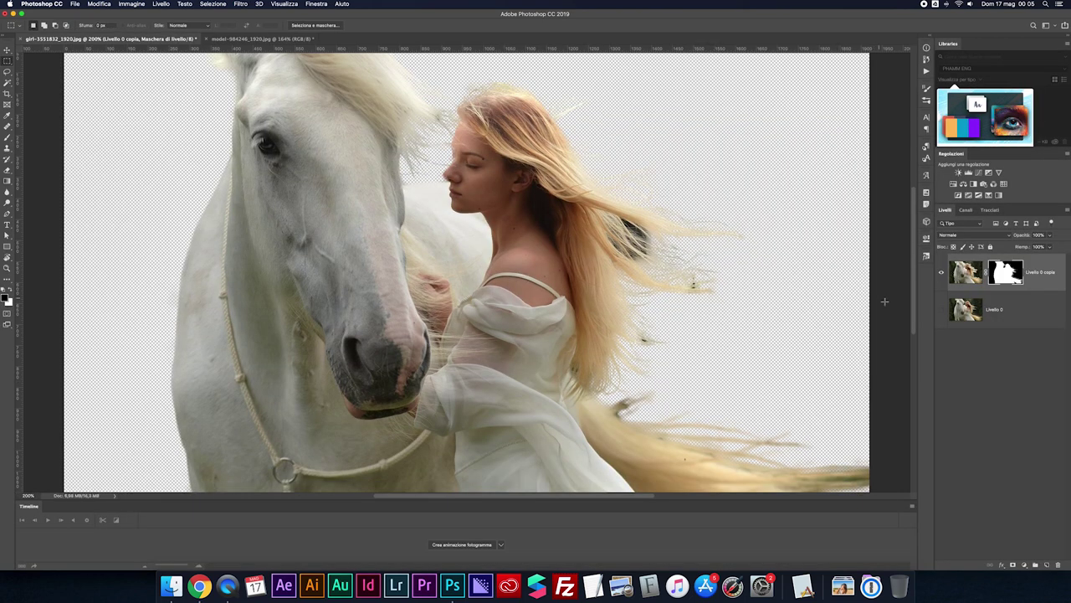
Step: Add a coral-red Solid Color fill layer and move it below Livello 0 copia
click(1023, 566)
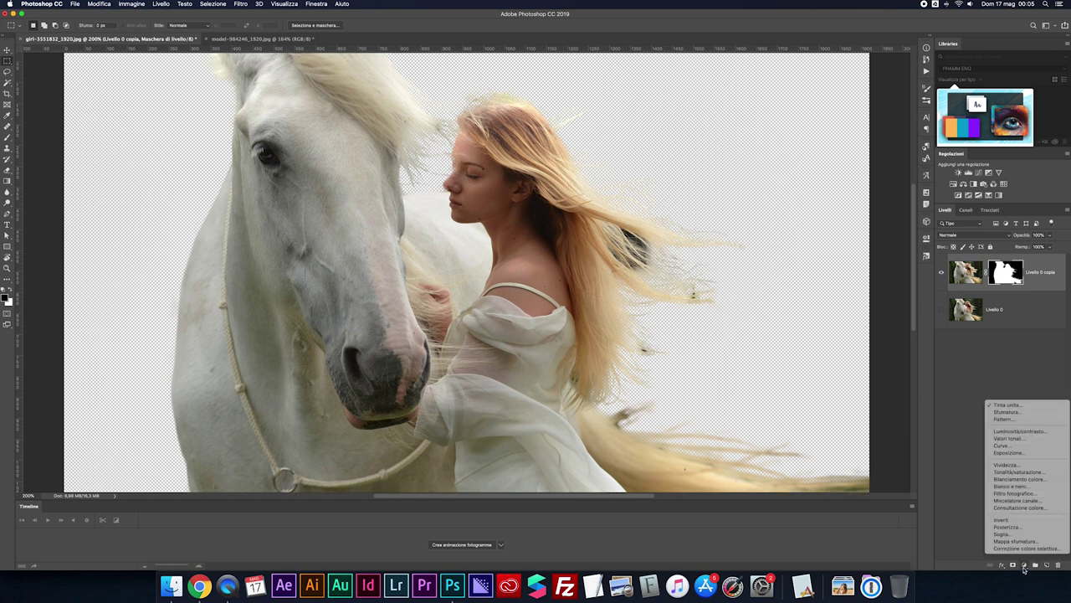
click(1006, 404)
drag(790, 264, 769, 251)
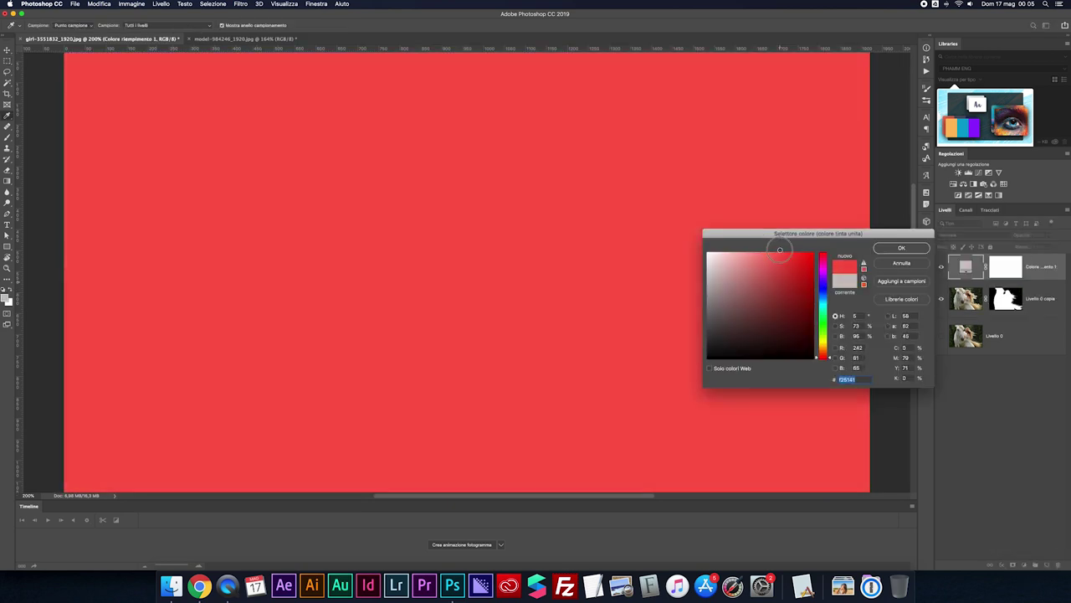
click(902, 248)
drag(961, 268, 951, 305)
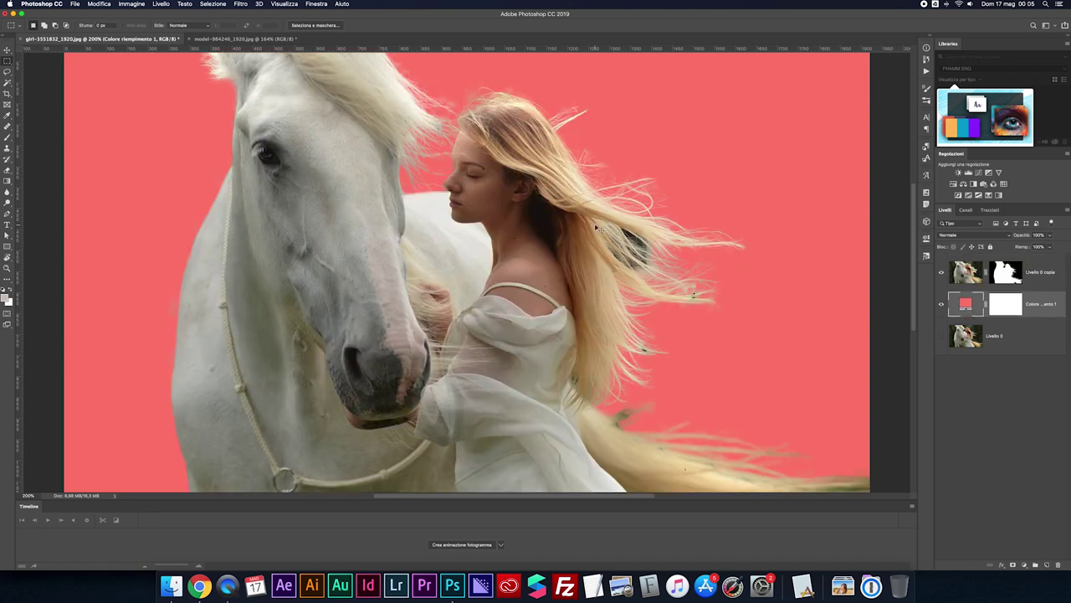
key(ctrl+minus)
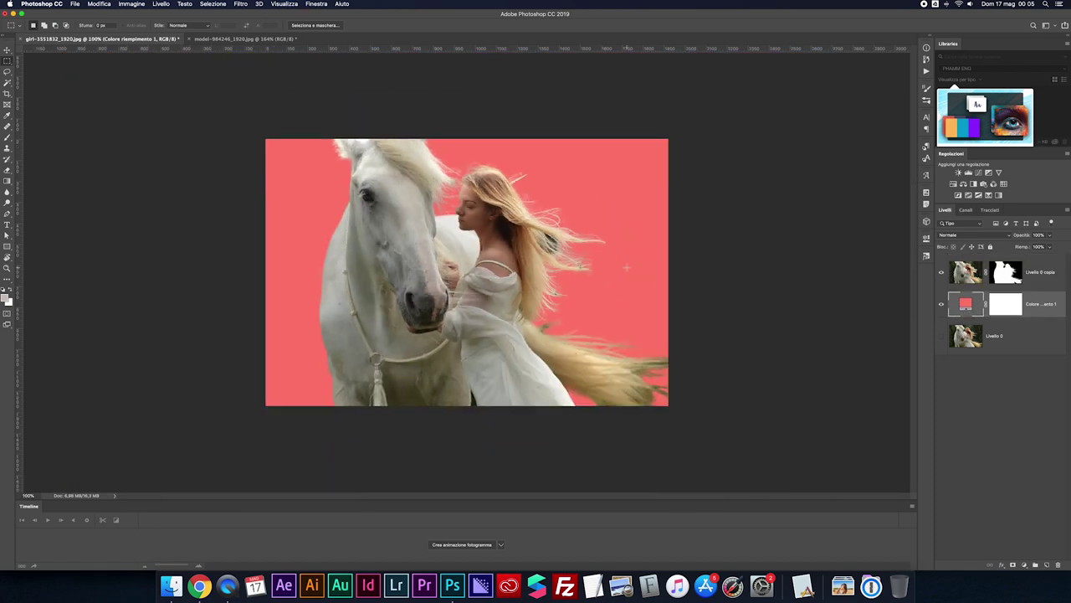
key(ctrl+plus)
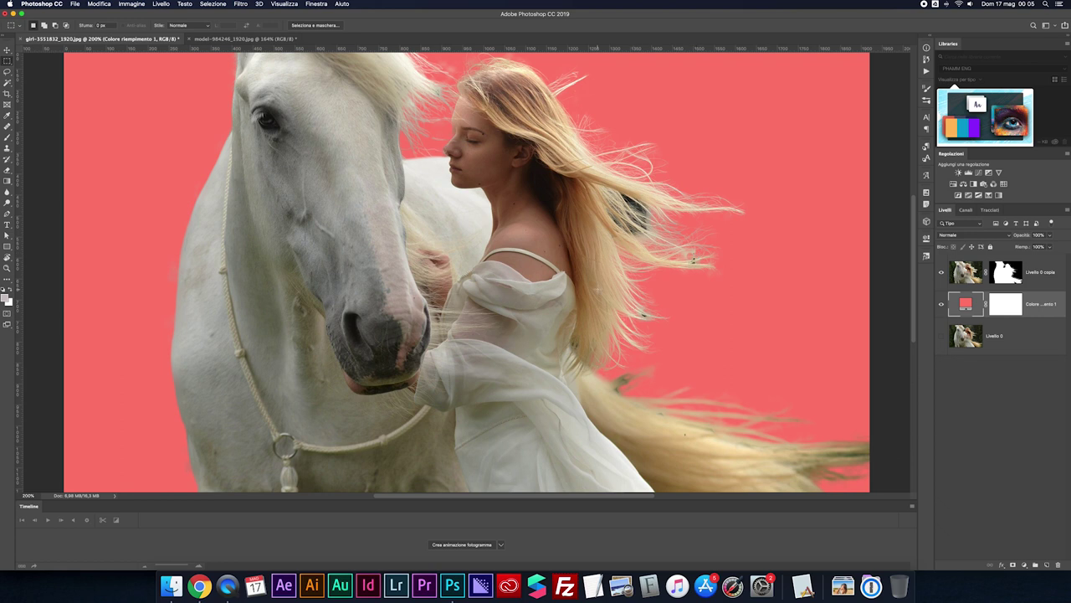
key(ctrl+plus)
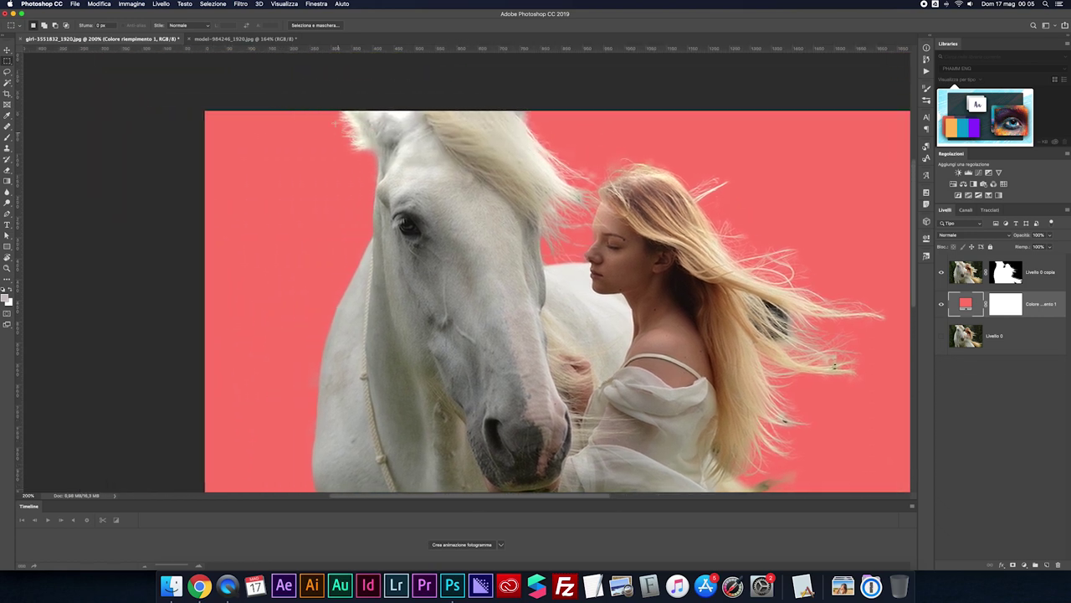
key(ctrl+plus)
key(ctrl+plus)
key(ctrl+plus)
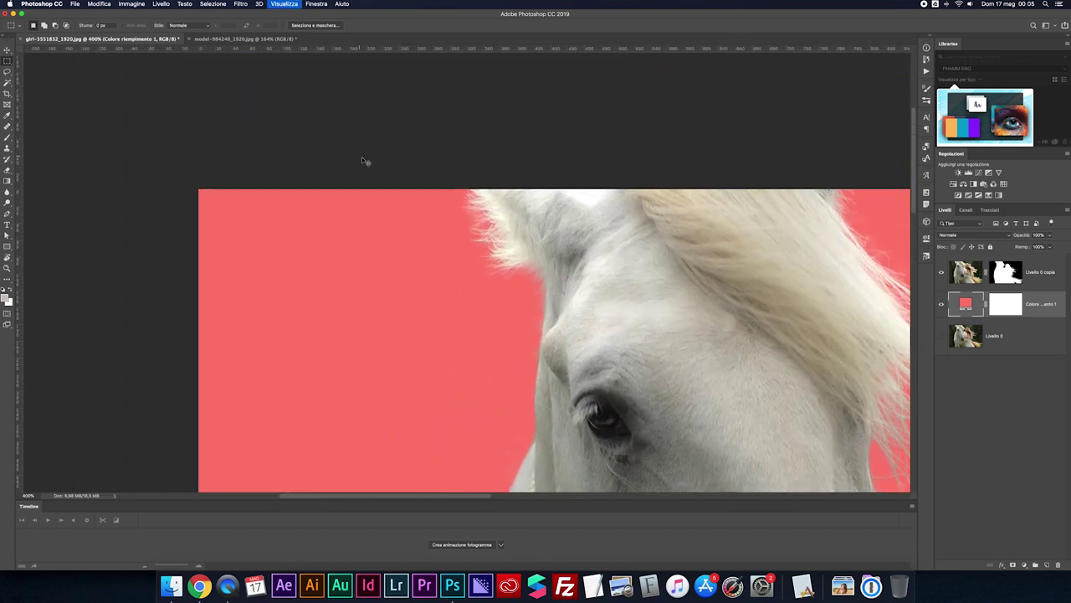
key(ctrl+plus)
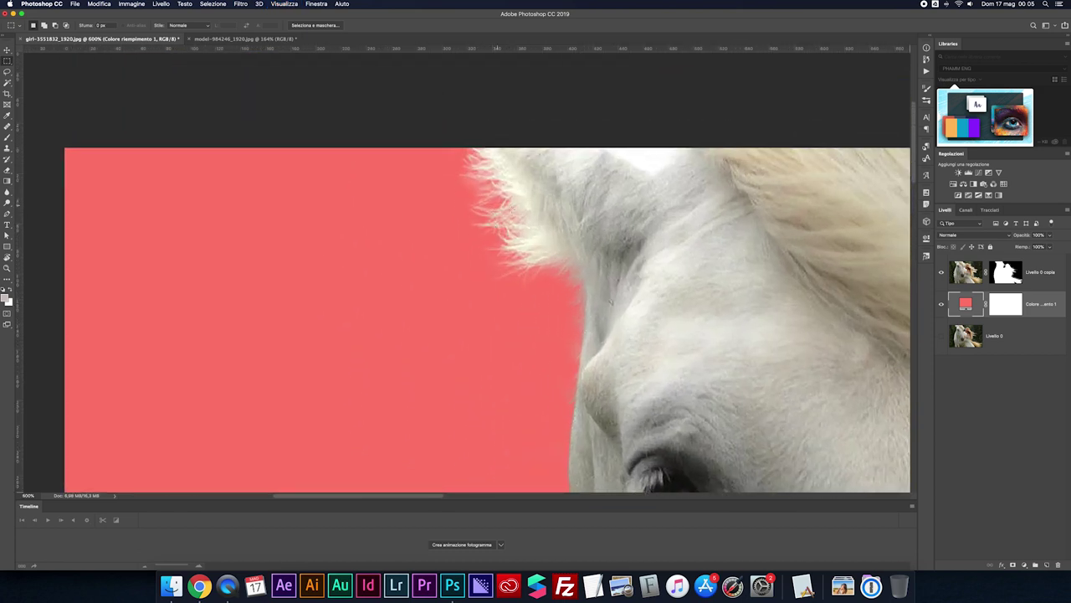
scroll(488, 318, down, 5)
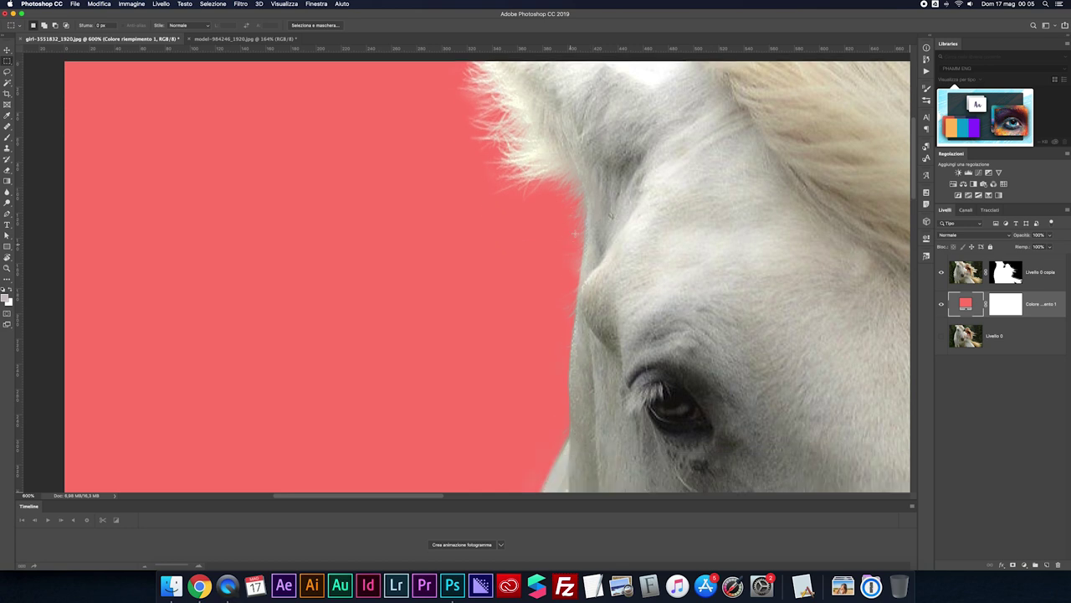
scroll(574, 297, down, 3)
scroll(574, 297, down, 1)
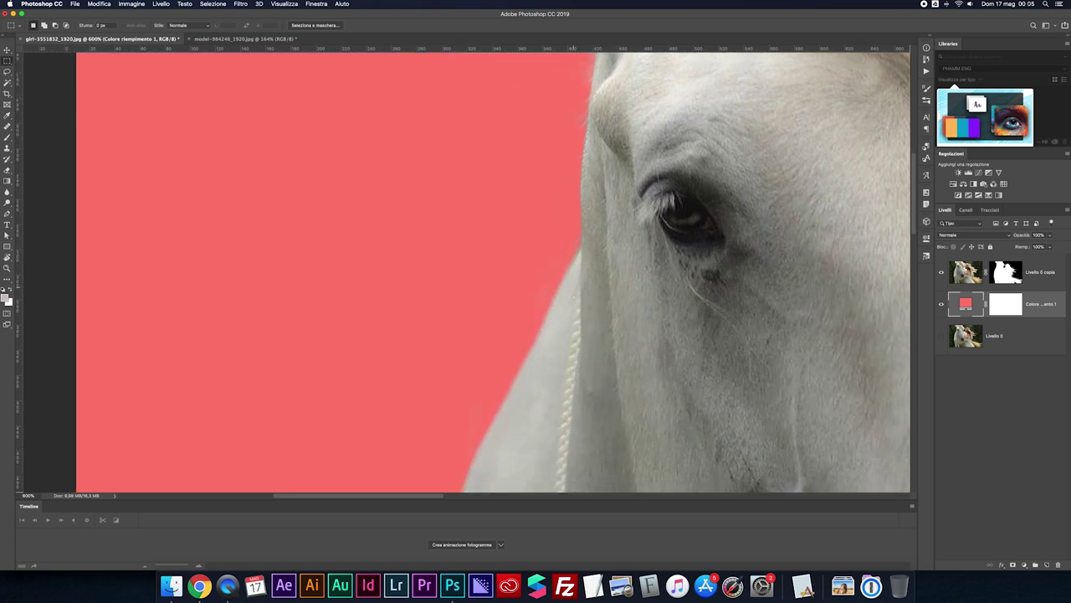
scroll(574, 297, down, 5)
scroll(574, 298, down, 4)
key(ctrl+minus)
key(ctrl+minus)
key(ctrl+minus)
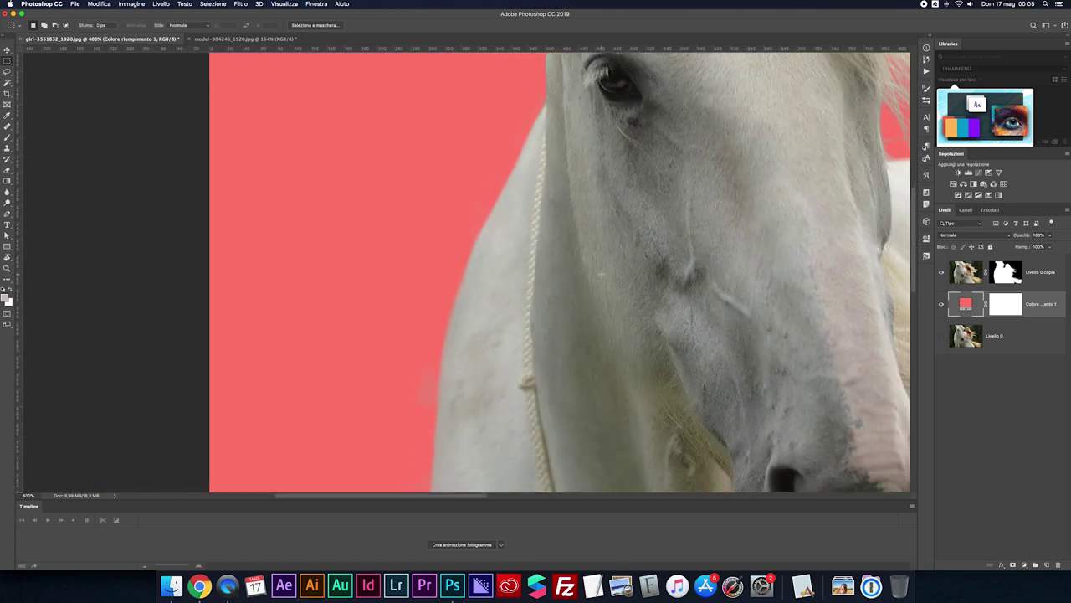
key(ctrl+minus)
key(ctrl+0)
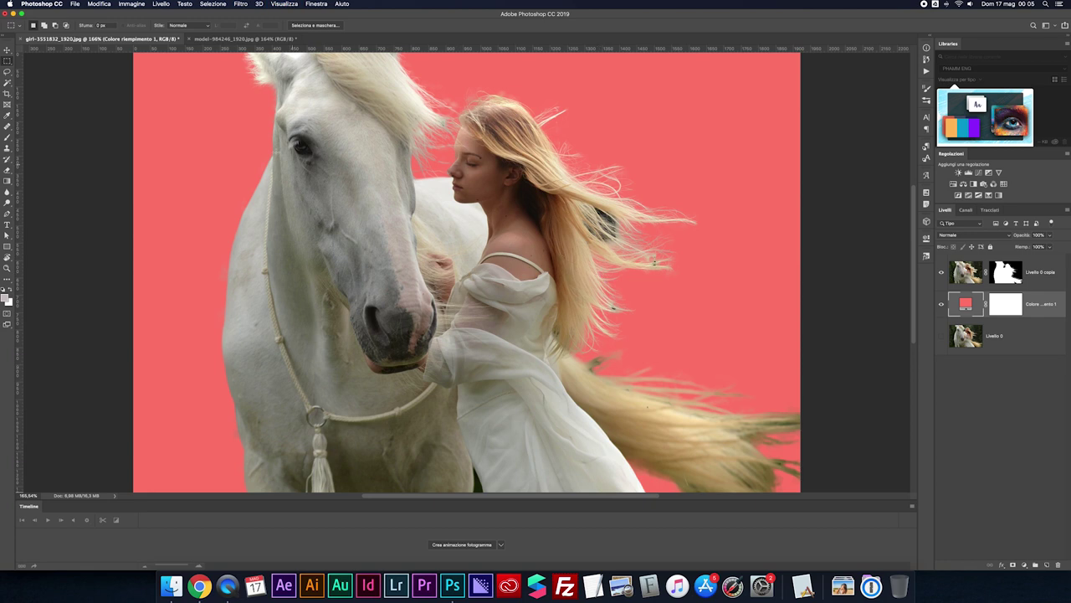
Step: Switch to model-984246_1920.jpg, fit it with Ctrl+0, and run Select > Subject
key(ctrl+Tab)
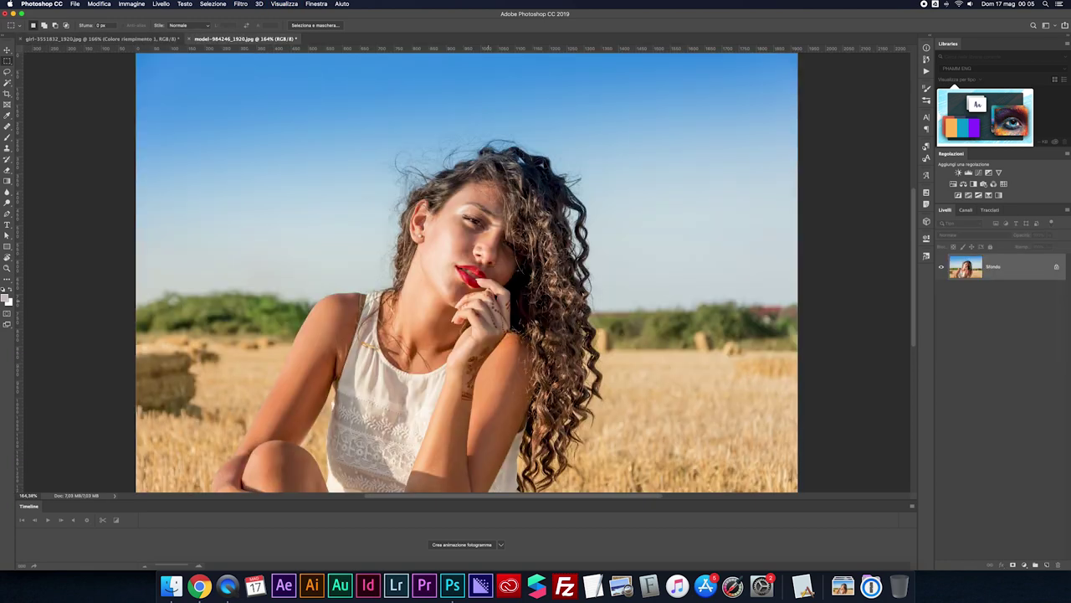
key(ctrl+minus)
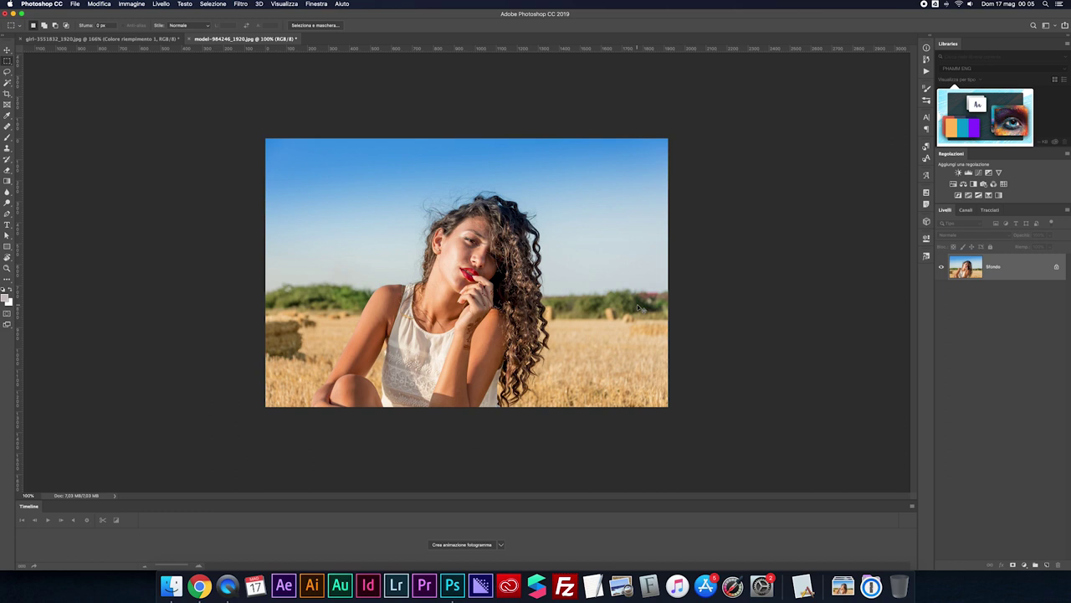
key(ctrl+plus)
key(ctrl+0)
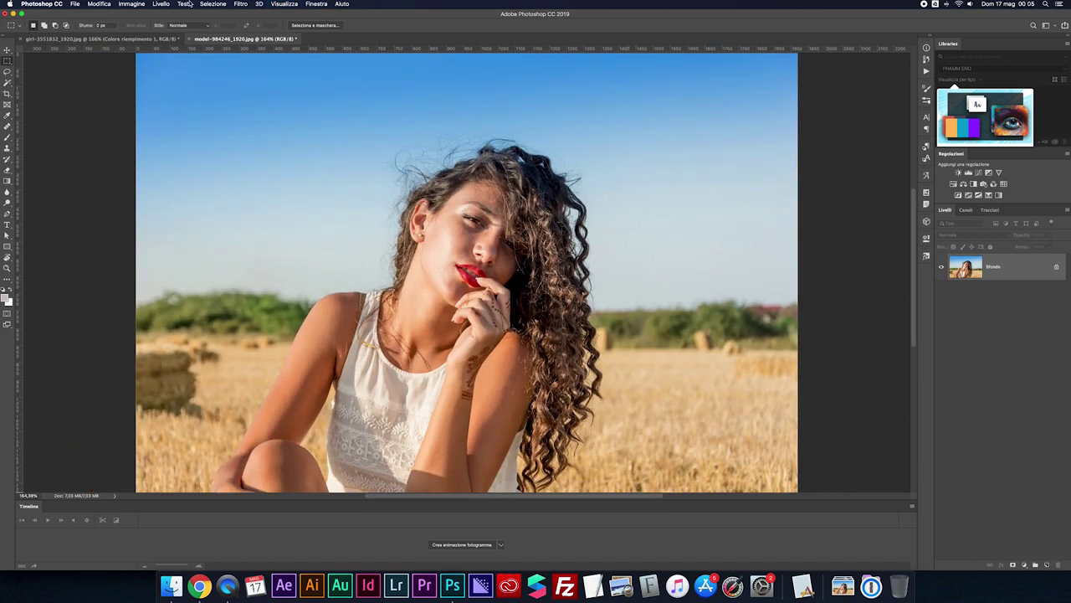
click(205, 3)
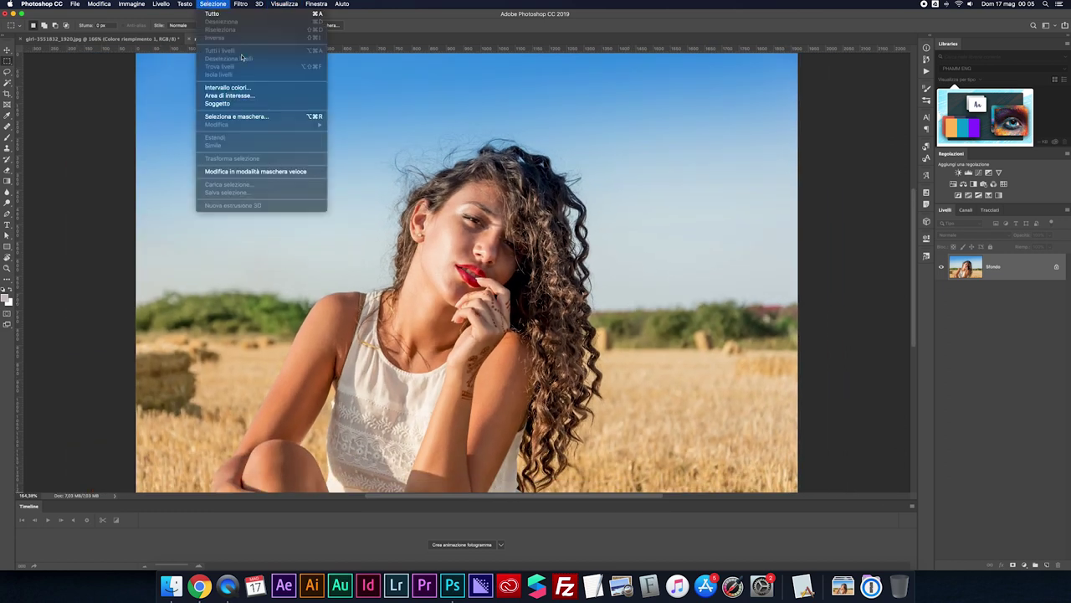
click(216, 103)
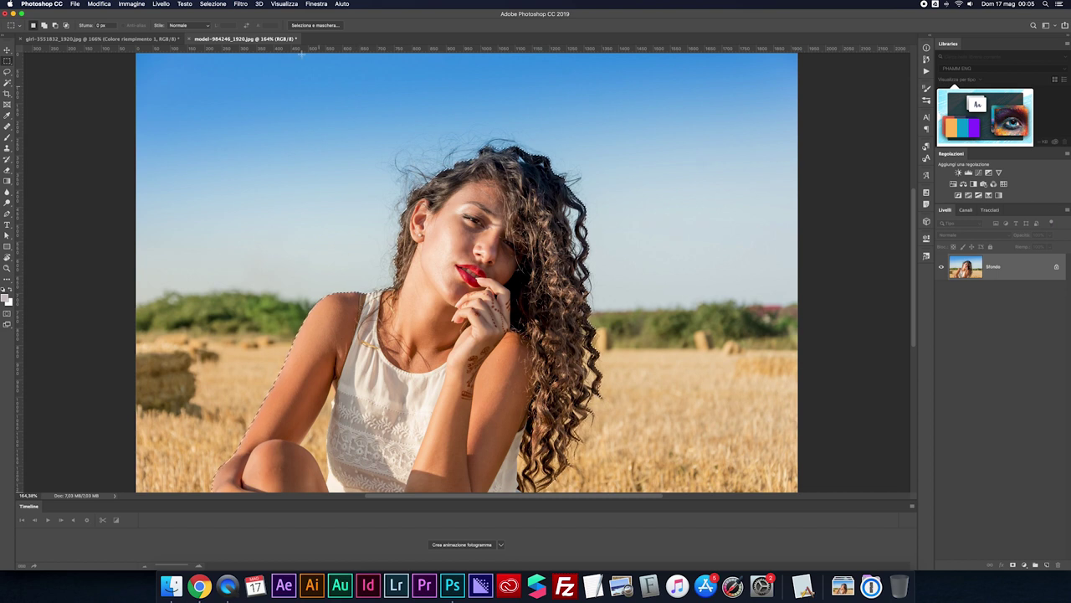
Step: In Select and Mask, set edge Radius to 139 px with Smart Radius, switching preview modes
click(315, 25)
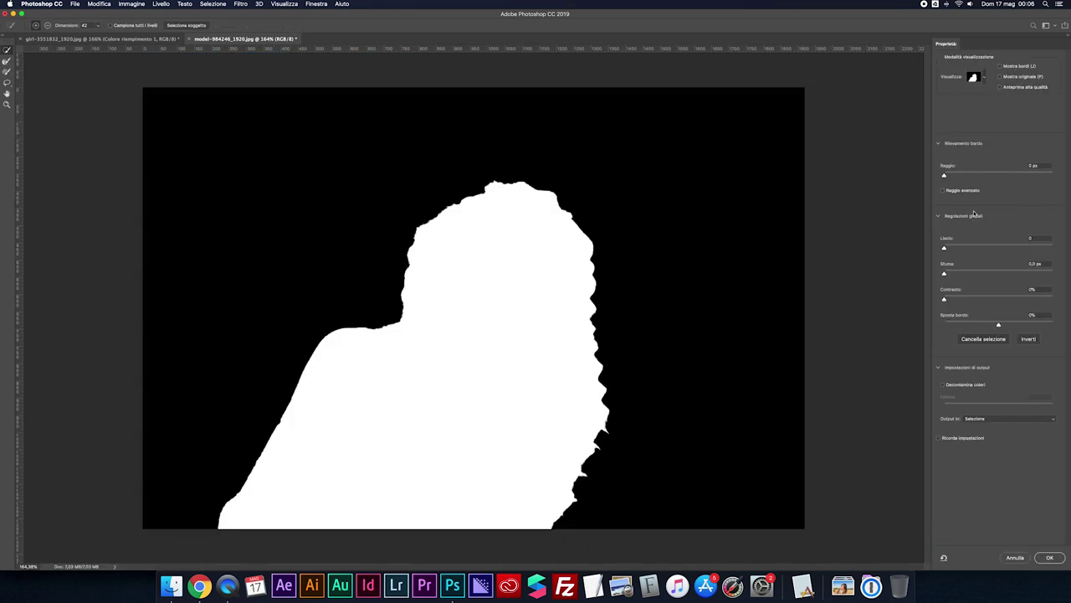
mouse_move(944, 177)
mouse_down()
mouse_move(1063, 182)
mouse_move(1042, 182)
mouse_up()
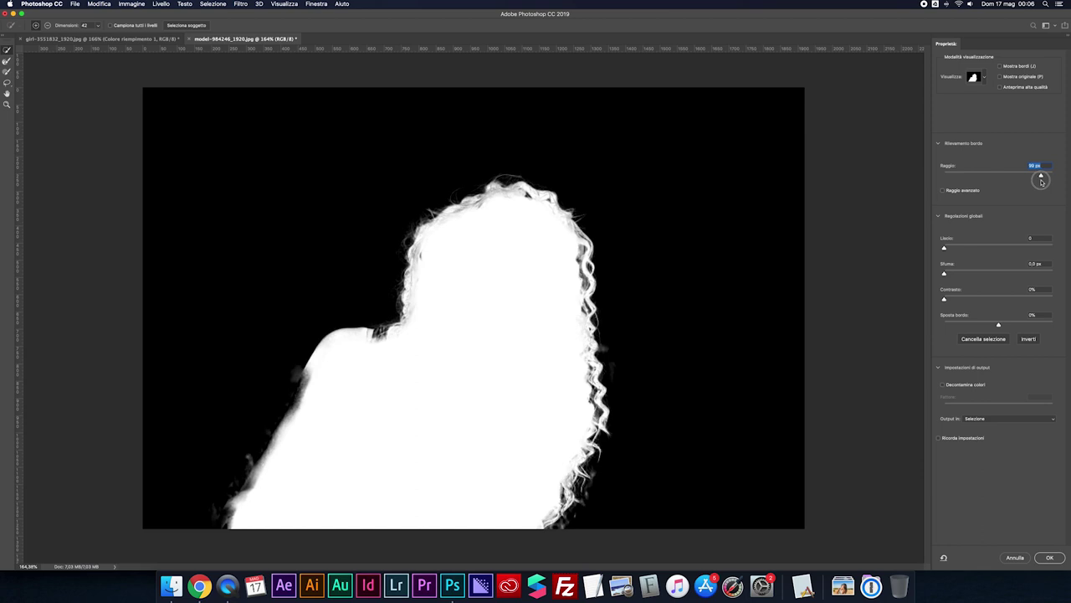
drag(1041, 181, 1046, 182)
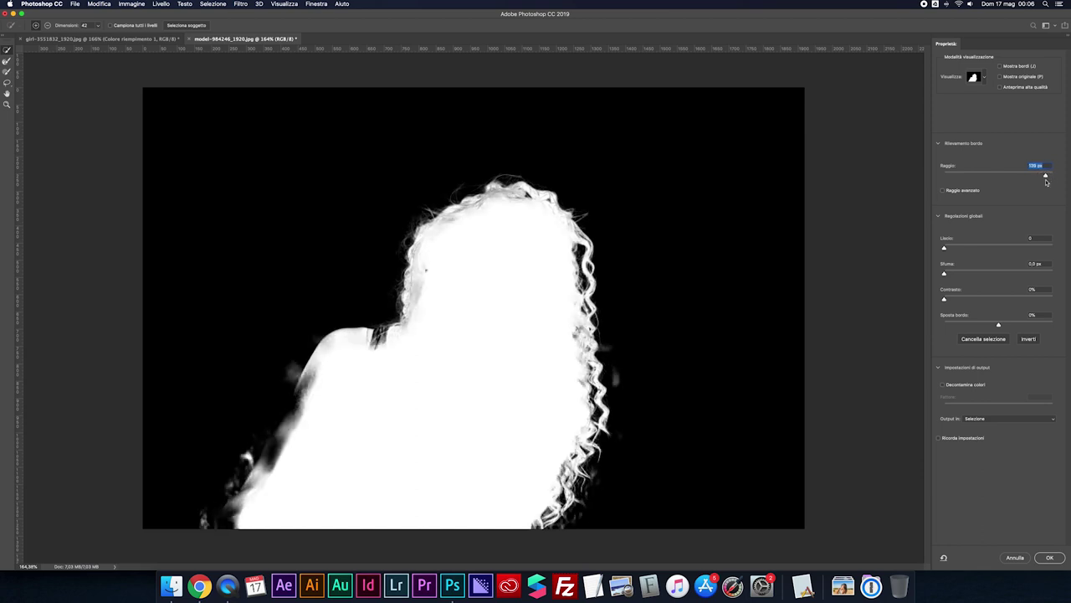
click(984, 79)
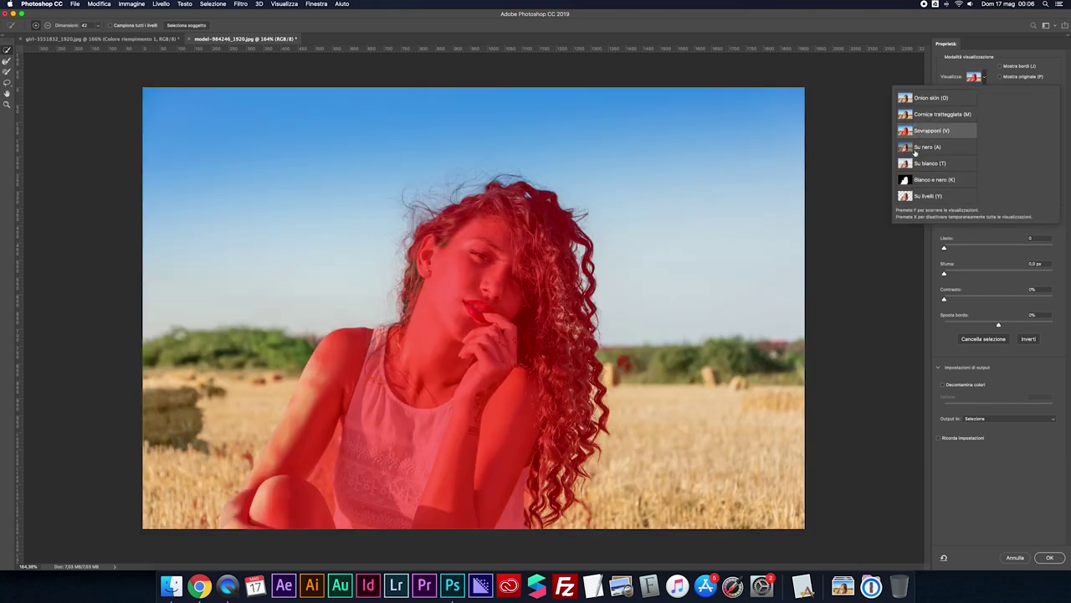
click(984, 79)
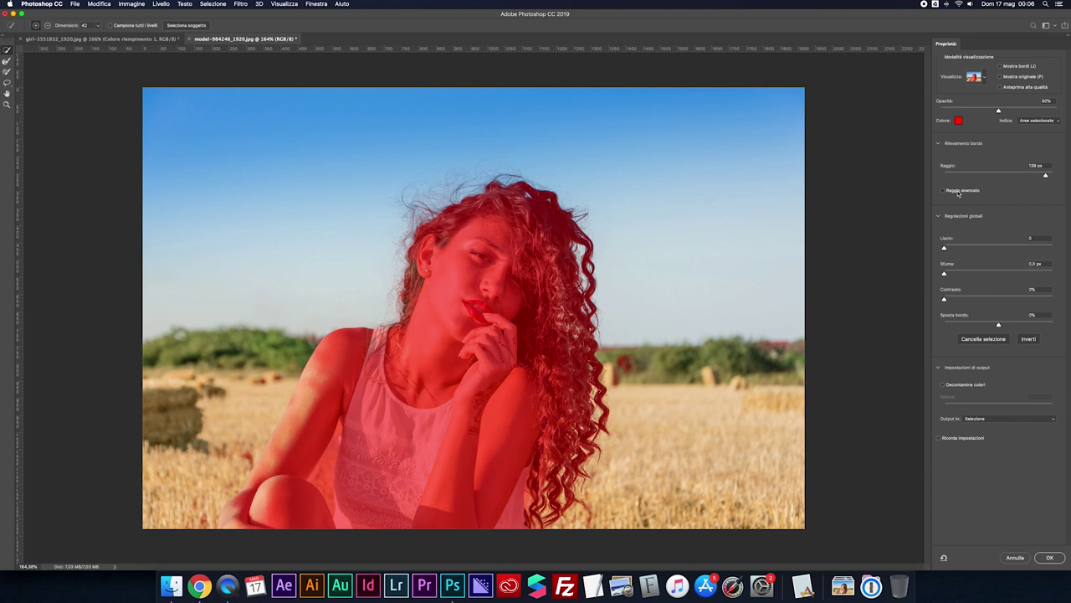
click(958, 192)
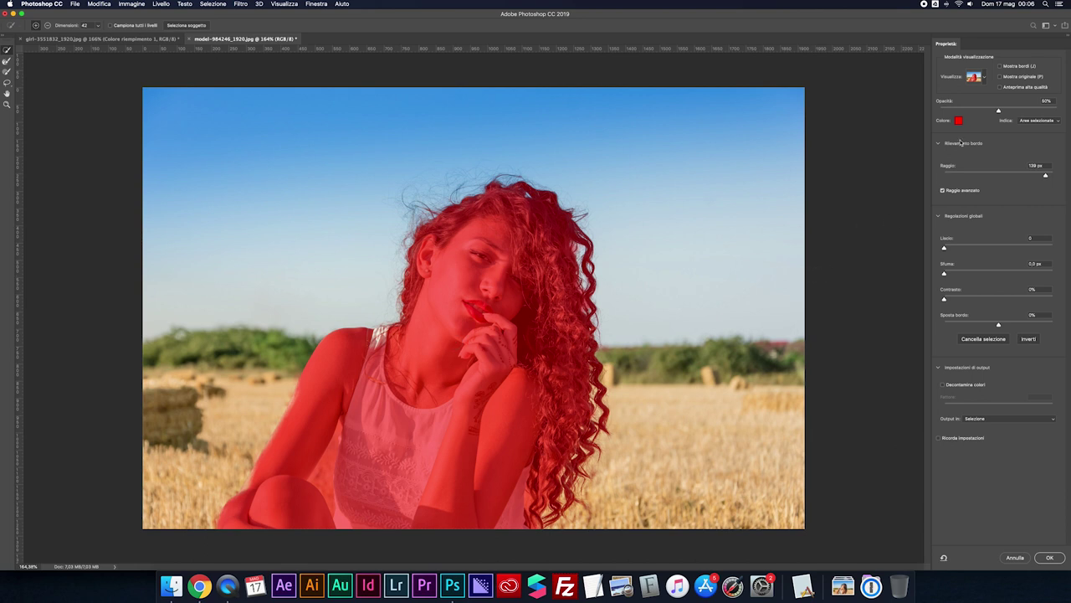
click(985, 78)
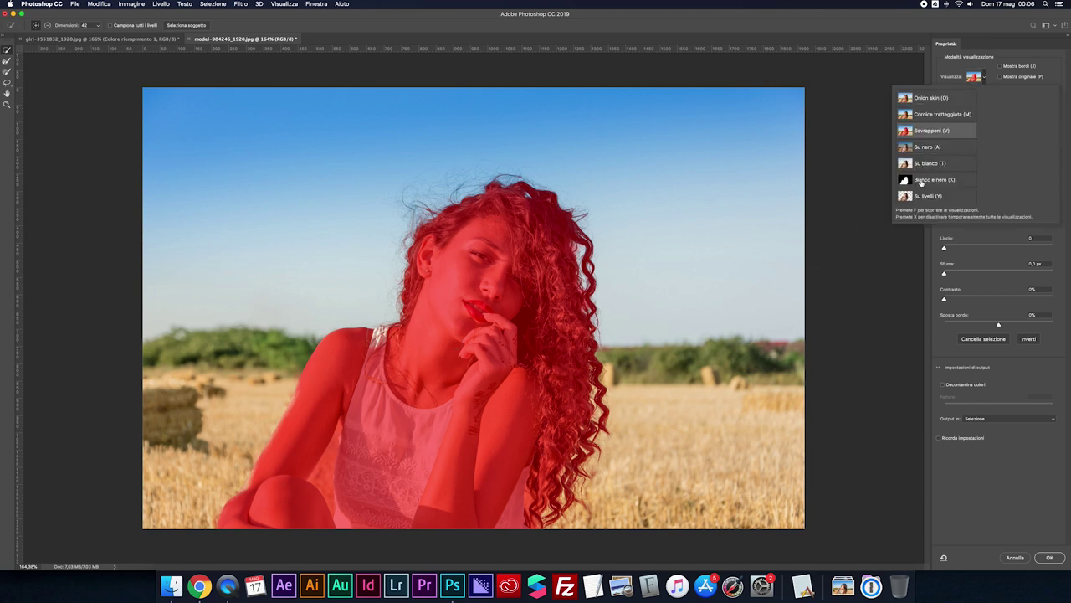
Step: In Black & White preview, brush the shoulder, curls and top-of-head hair edges
click(350, 341)
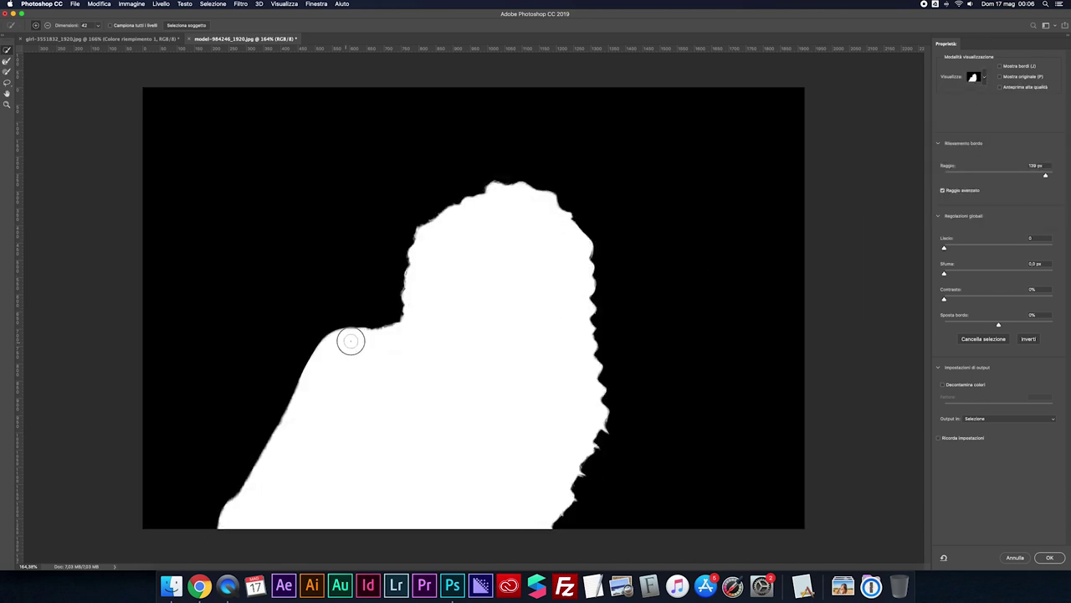
mouse_move(378, 346)
mouse_down()
mouse_move(390, 346)
mouse_move(386, 334)
mouse_up()
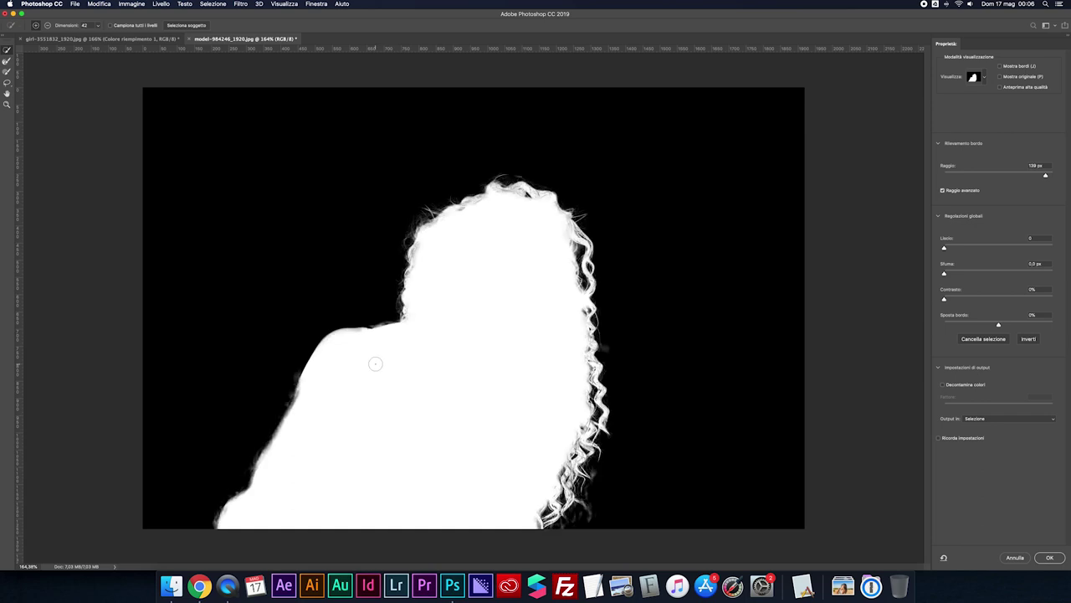
drag(278, 446, 286, 432)
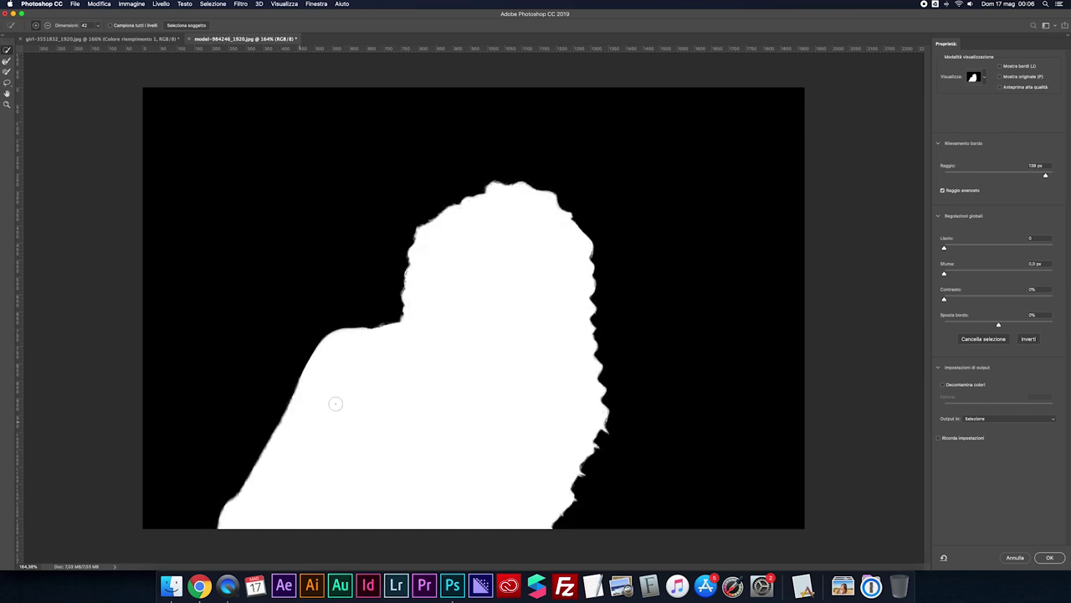
click(529, 516)
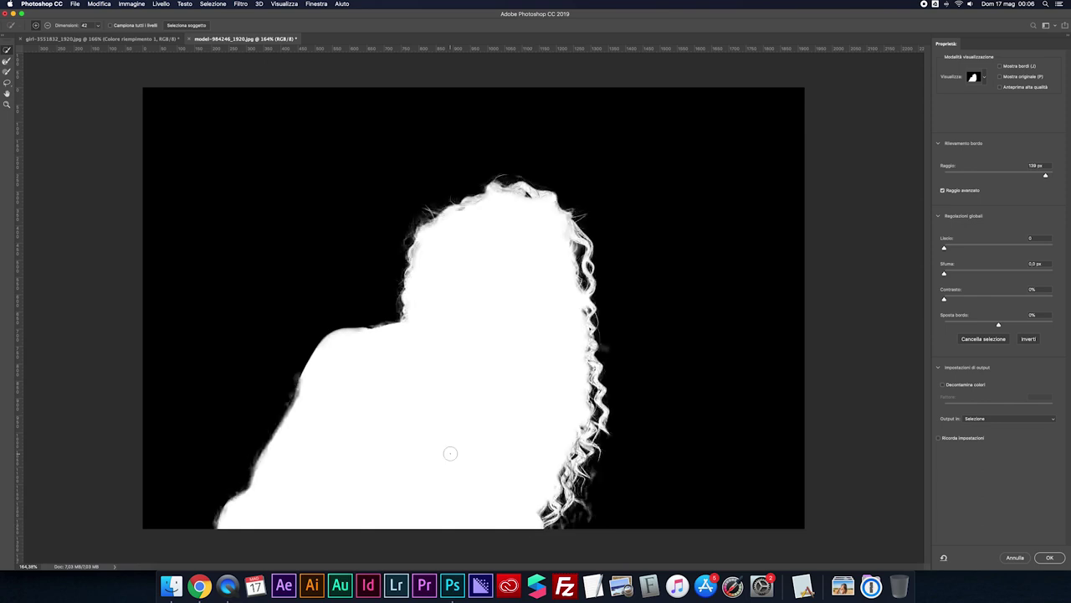
click(464, 213)
drag(471, 209, 512, 197)
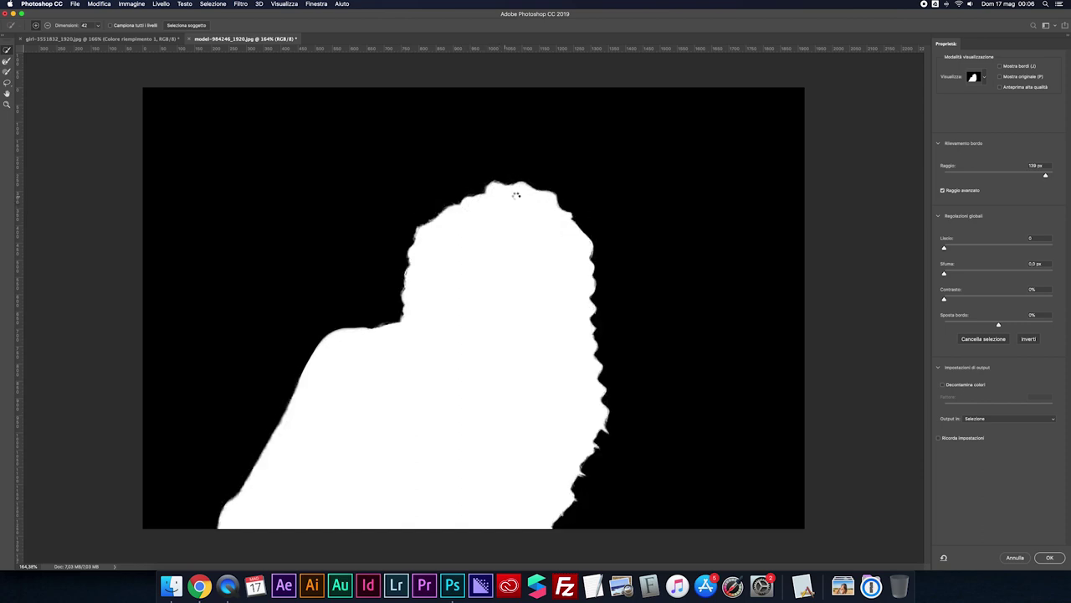
click(515, 193)
Step: Brush the refine edge along the model's left and upper-left hair
click(416, 274)
click(416, 273)
click(419, 260)
click(424, 239)
click(442, 231)
click(444, 223)
click(454, 227)
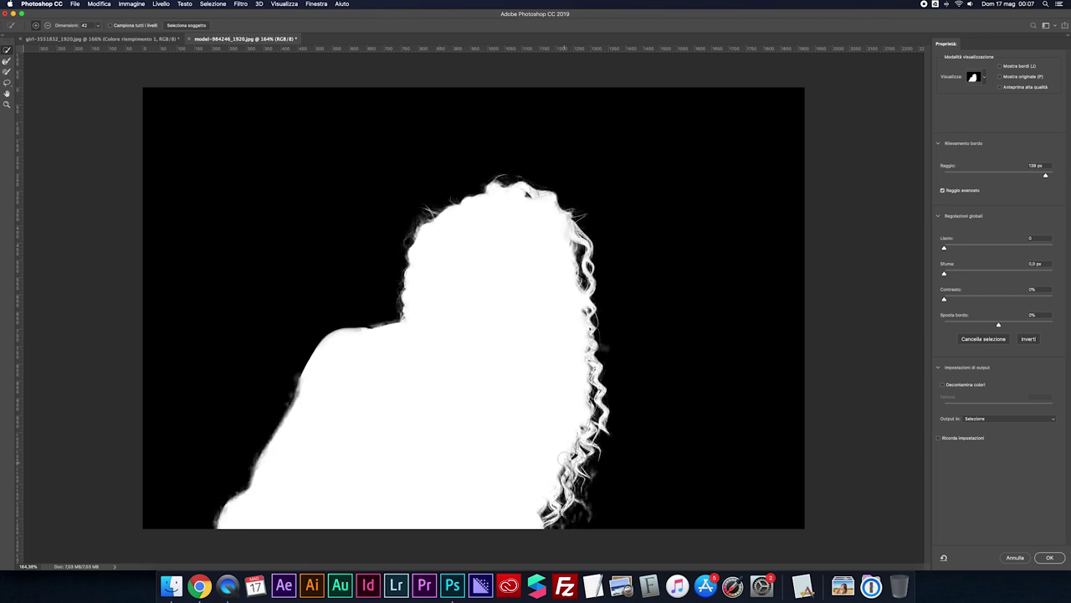
Step: Brush the right-side curls, decontaminate colours, and output a new layer with mask
click(586, 360)
click(568, 261)
click(564, 229)
click(542, 219)
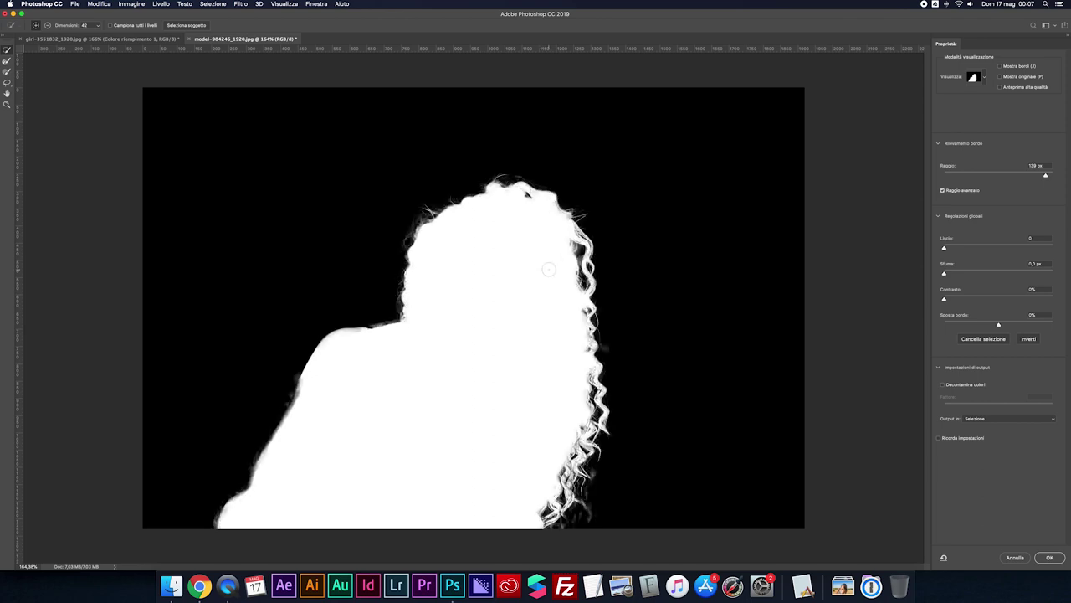
click(958, 385)
click(1046, 559)
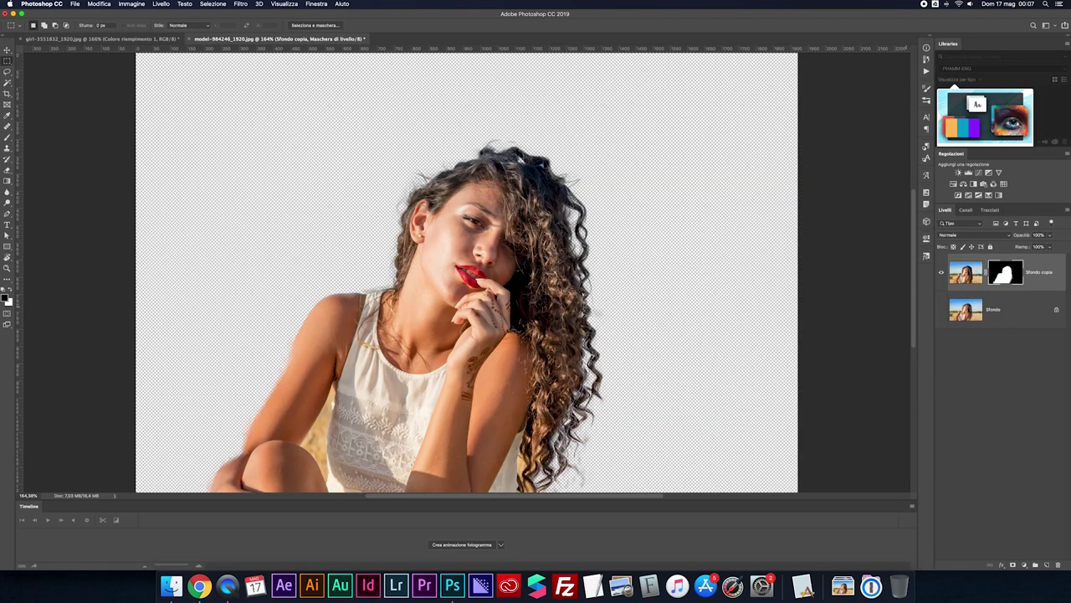
Step: Add a coral-red Solid Color fill under Sfondo copia, then target its mask with the Brush
click(1024, 565)
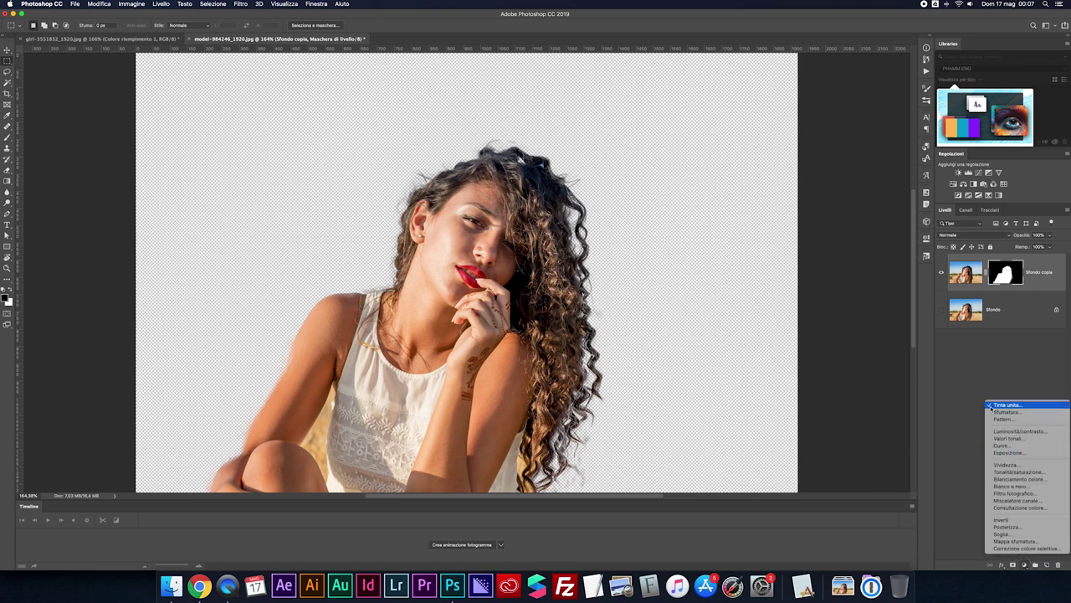
click(995, 405)
drag(799, 270, 764, 251)
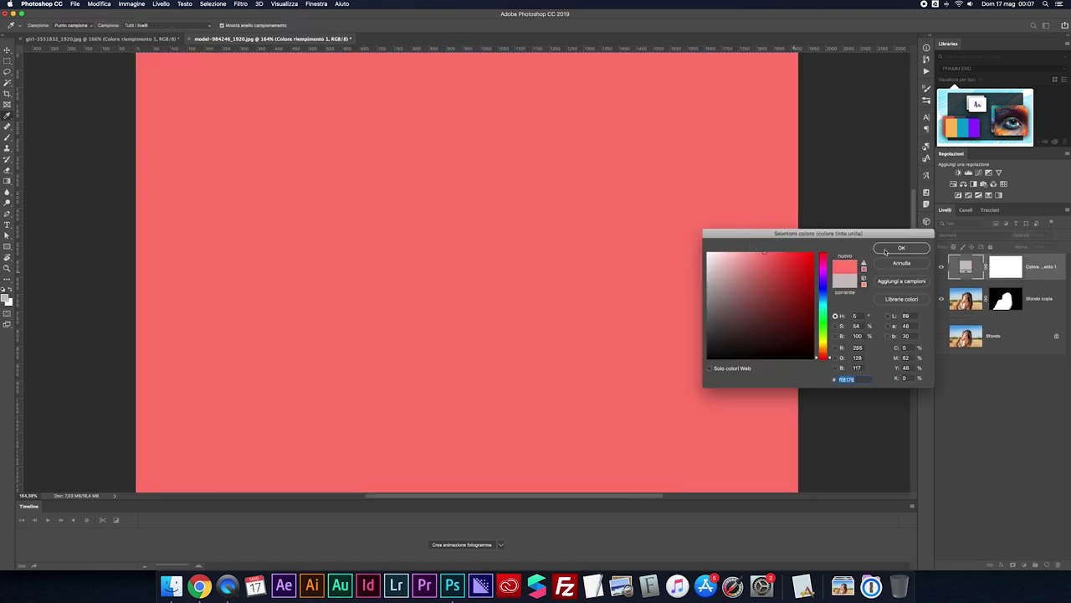
click(885, 252)
drag(967, 270, 951, 316)
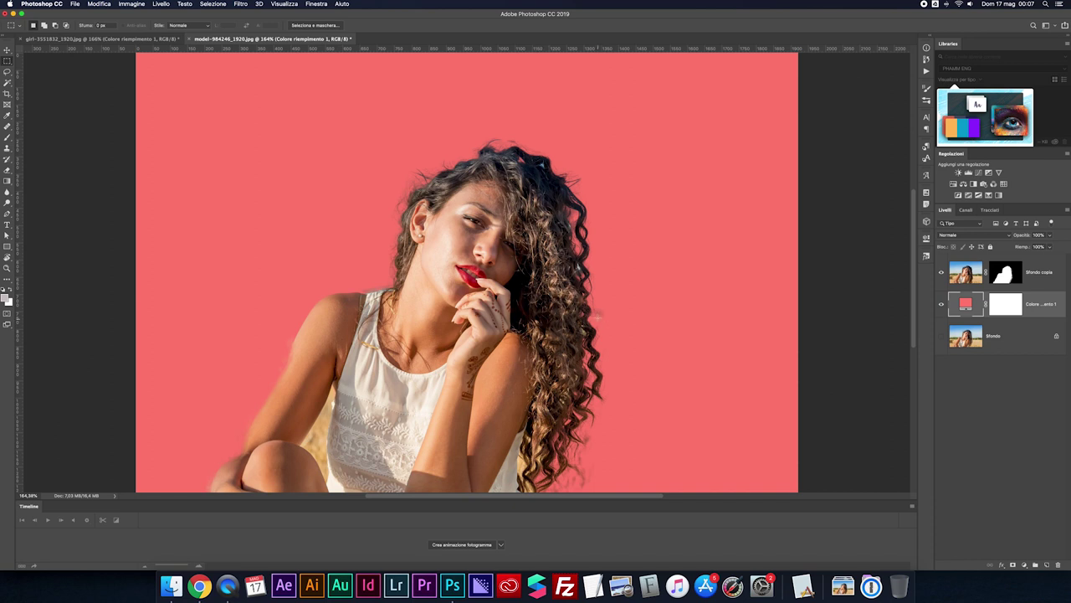
click(992, 275)
key(b)
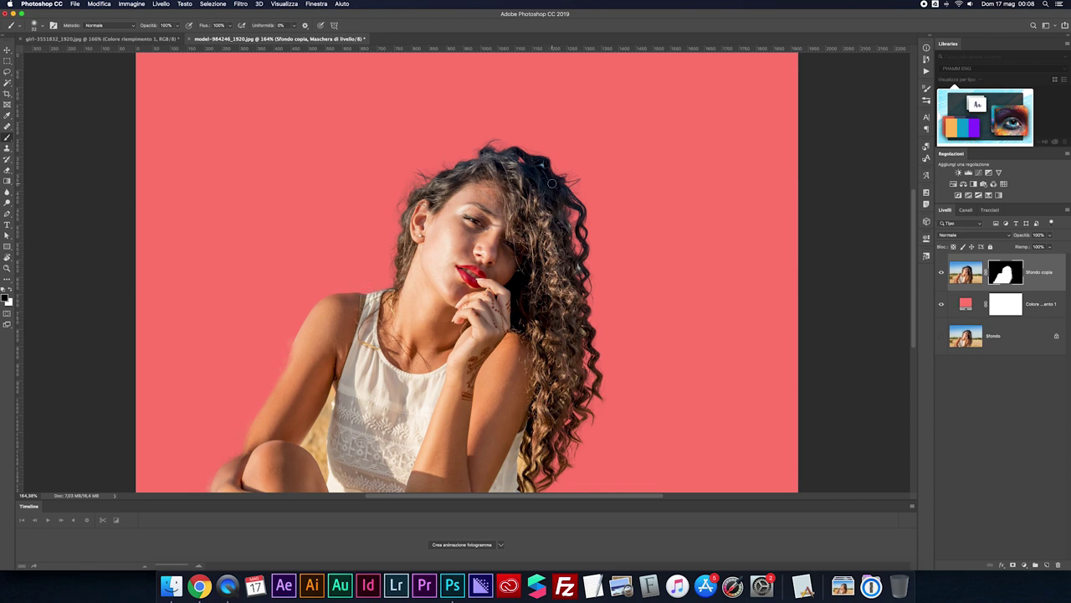
Step: On the Sfondo copia pixels, Clone Stamp nearby hair over the curls' top-right edge
click(967, 276)
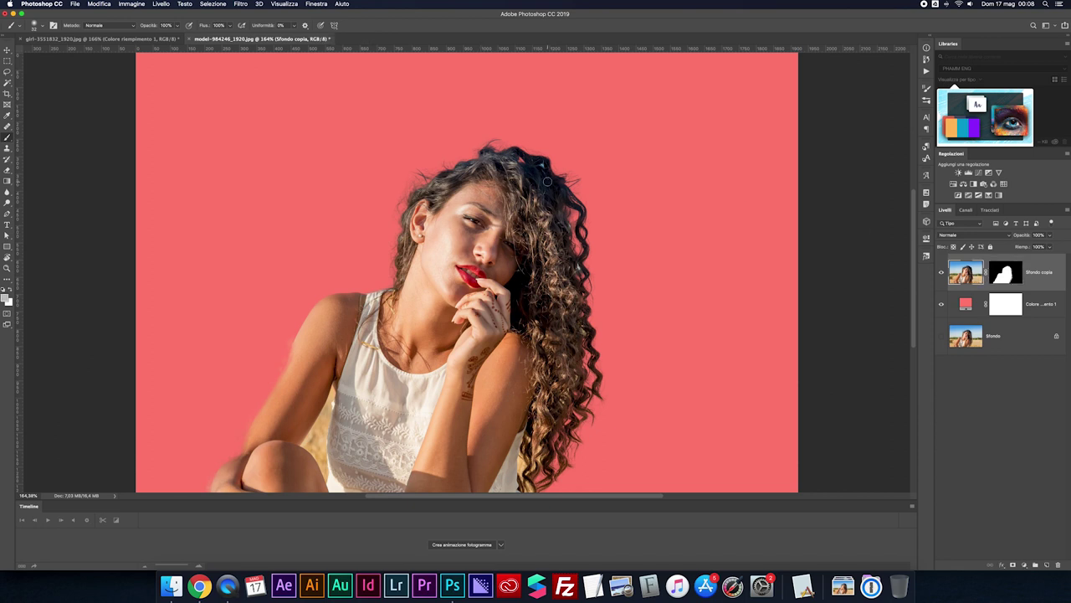
key(s)
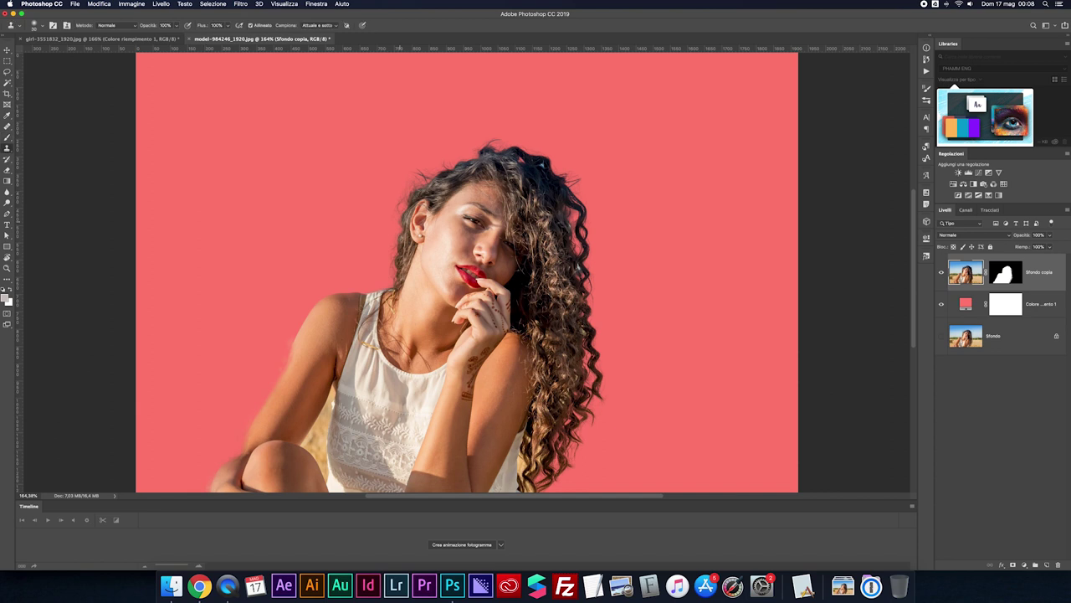
scroll(536, 167, up, 2)
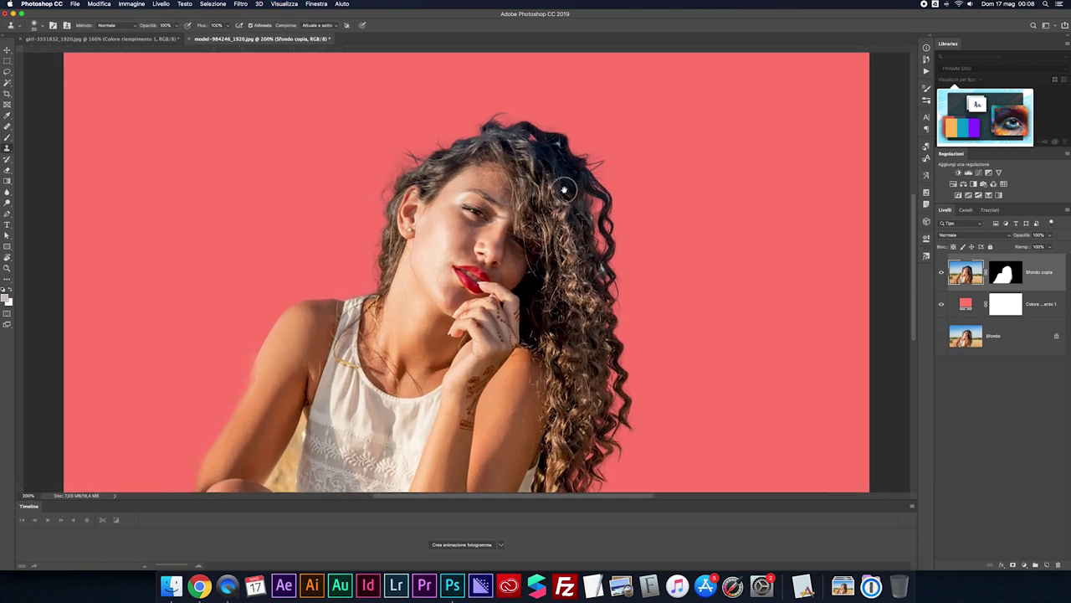
alt+click(556, 196)
click(550, 172)
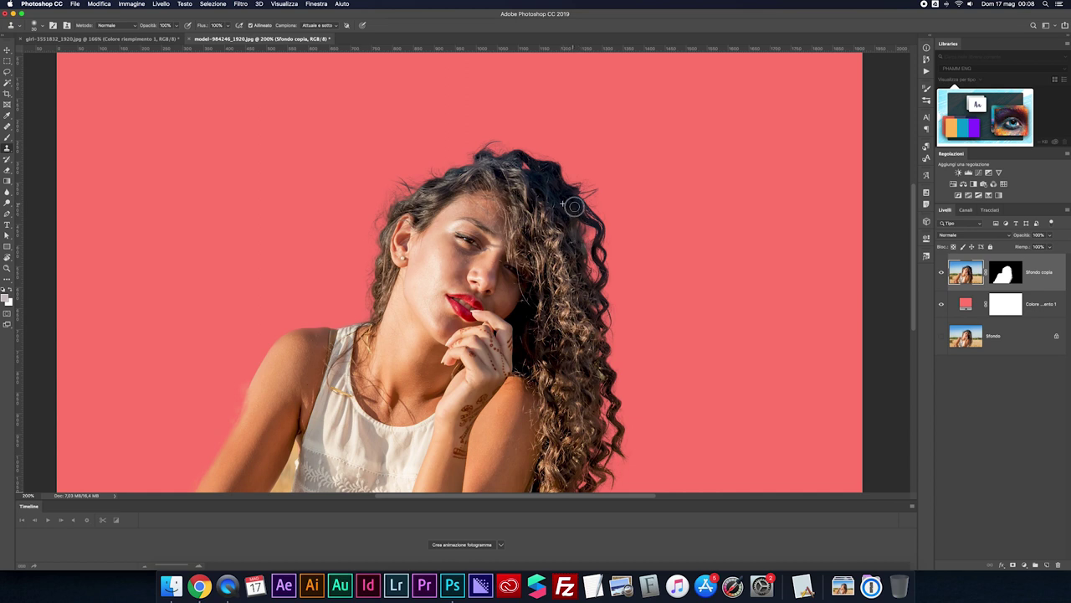
key(super+0)
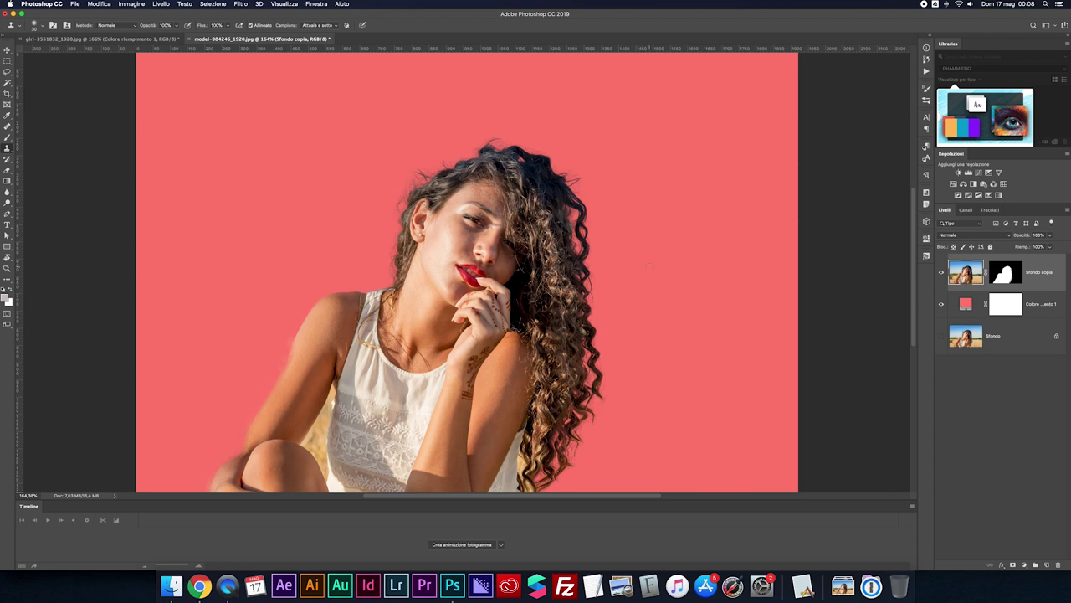
scroll(649, 265, down, 1)
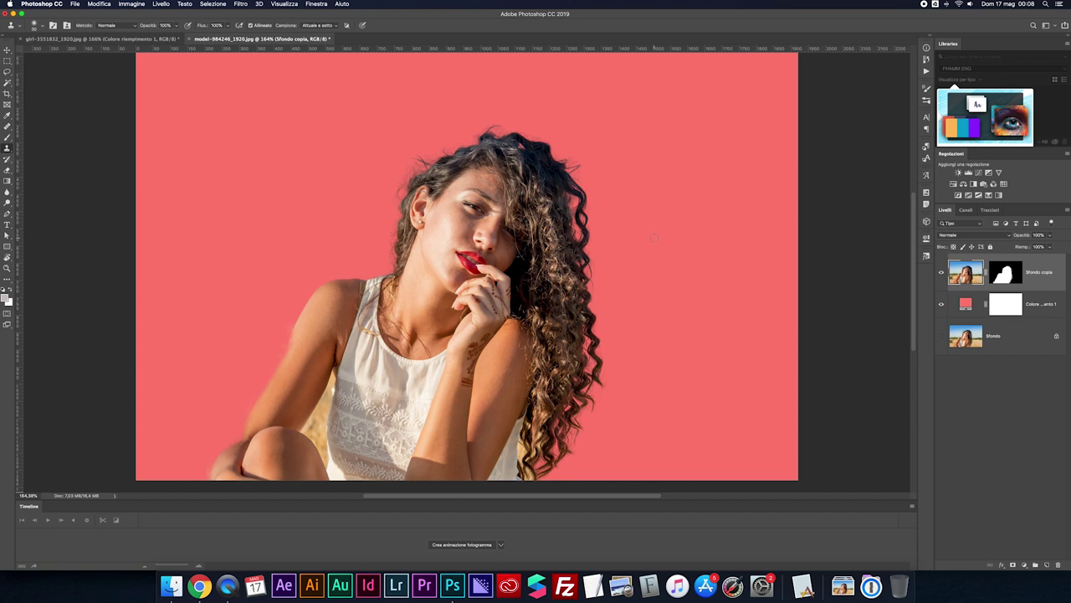